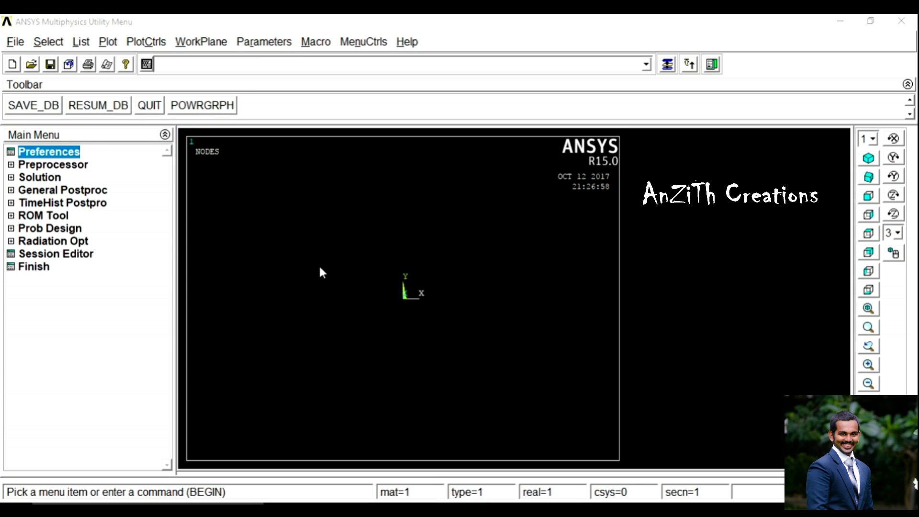
Step: Filter the GUI preferences to show Structural analysis only
click(72, 152)
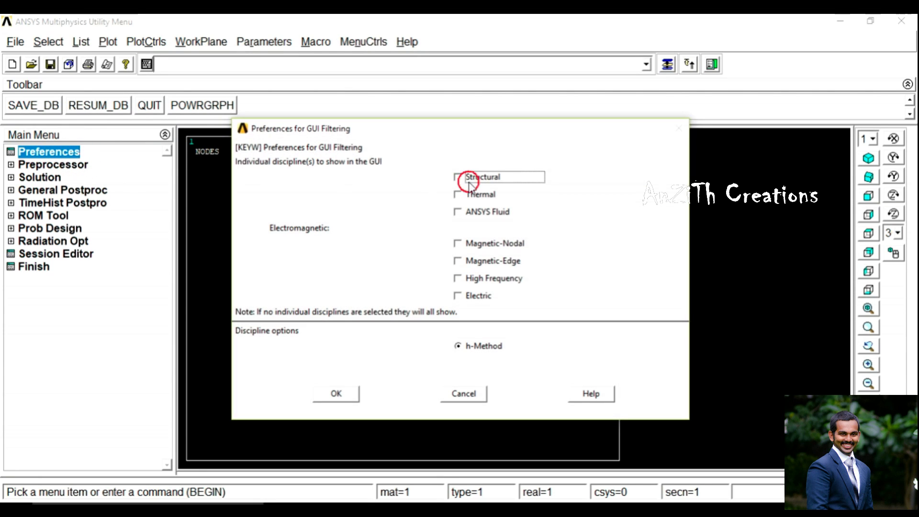
click(469, 183)
click(344, 394)
Step: Add element type 1 as the Solid Quad 4 node 182 (PLANE182) element
click(71, 168)
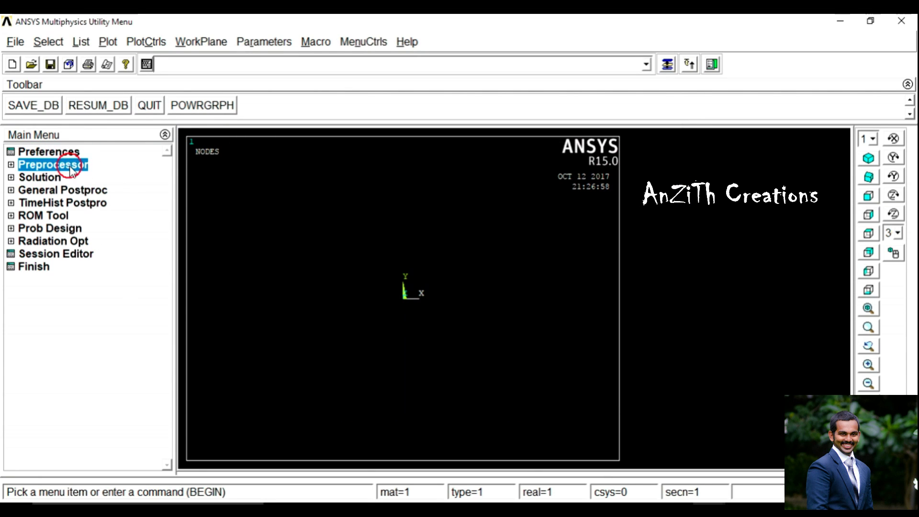
click(72, 178)
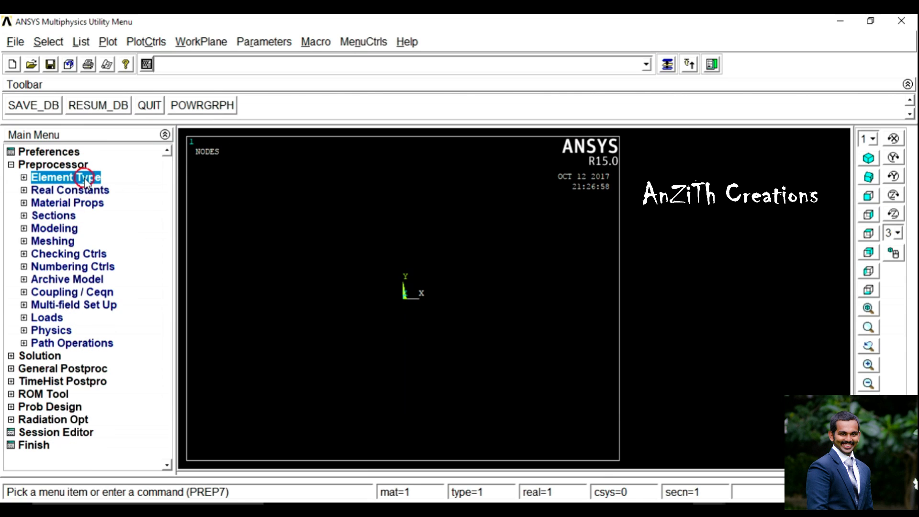
click(71, 177)
click(92, 191)
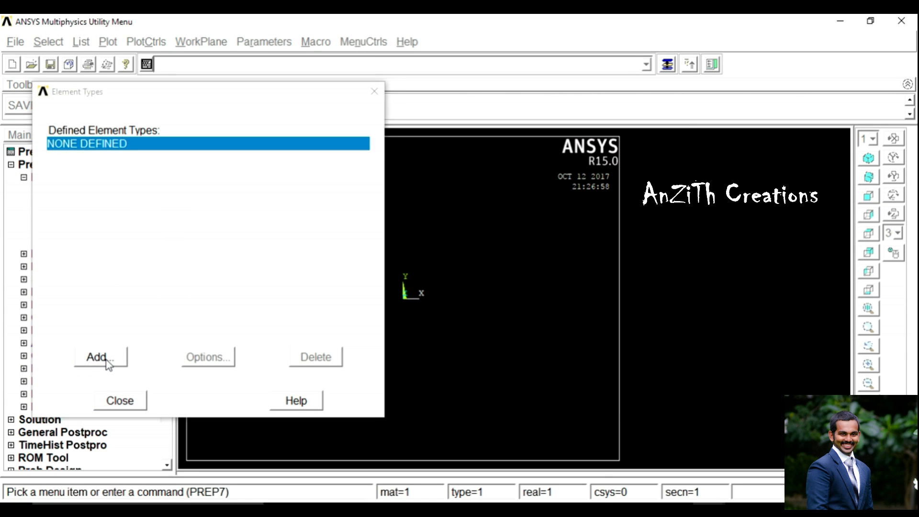
click(107, 360)
click(489, 261)
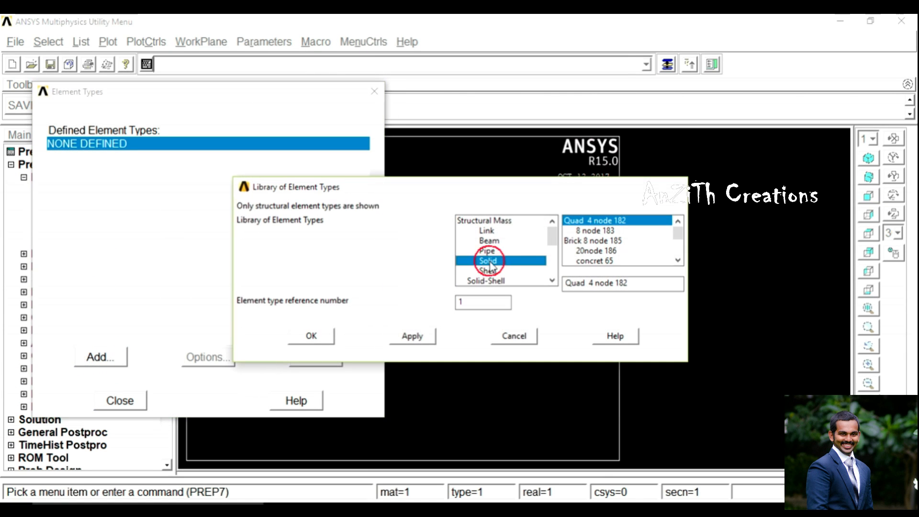
click(591, 222)
click(307, 337)
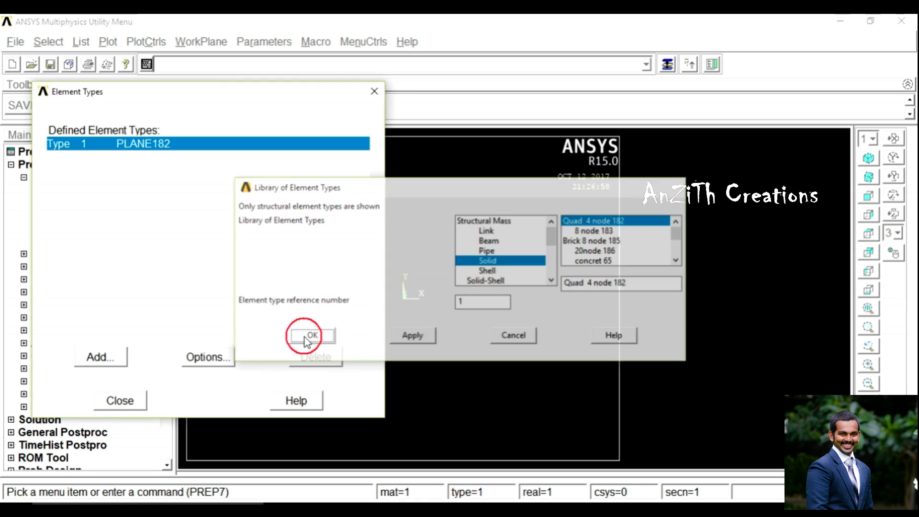
Step: Set PLANE182 option K3 to plane stress with thickness
click(189, 362)
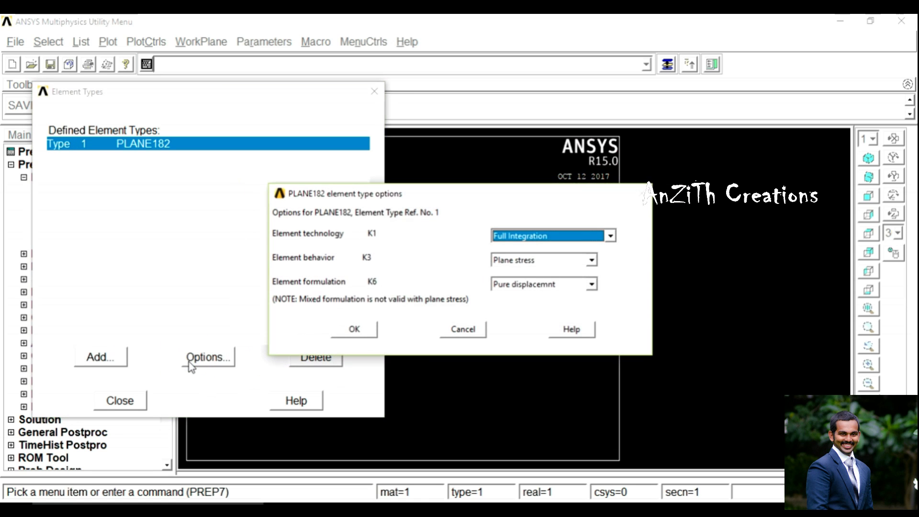
click(513, 260)
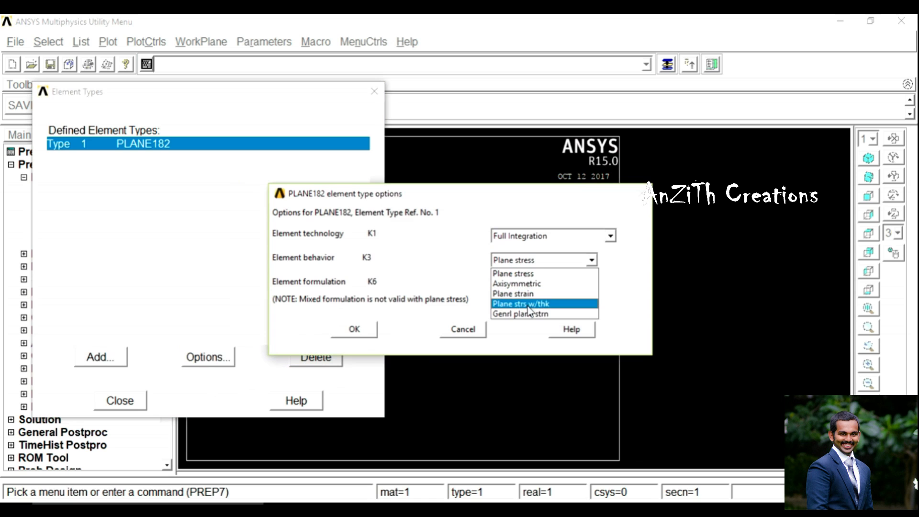
click(524, 304)
click(354, 329)
click(121, 400)
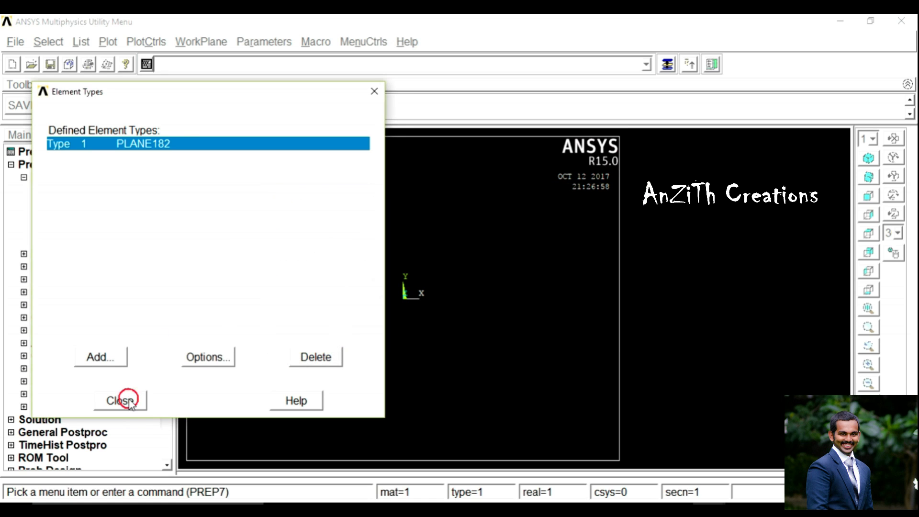
click(60, 249)
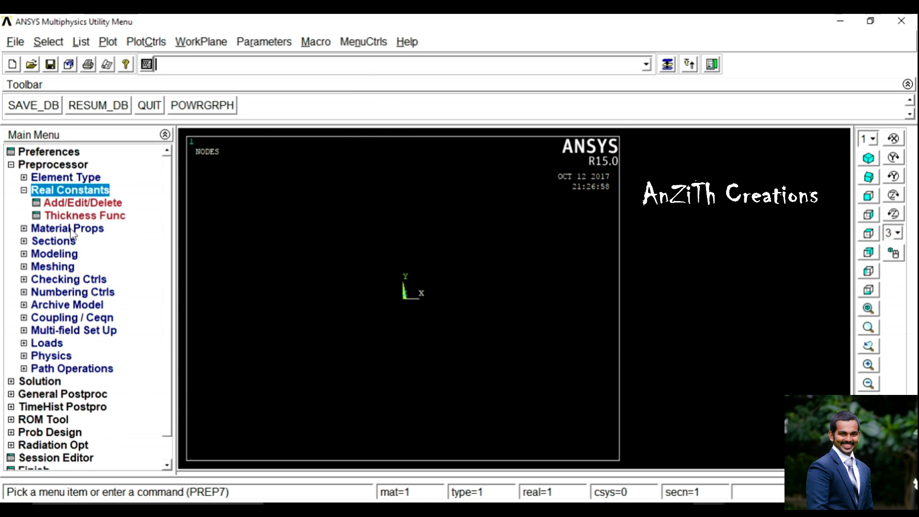
Step: Add real constant set 1 for PLANE182 with a thickness of 30
click(76, 203)
click(70, 308)
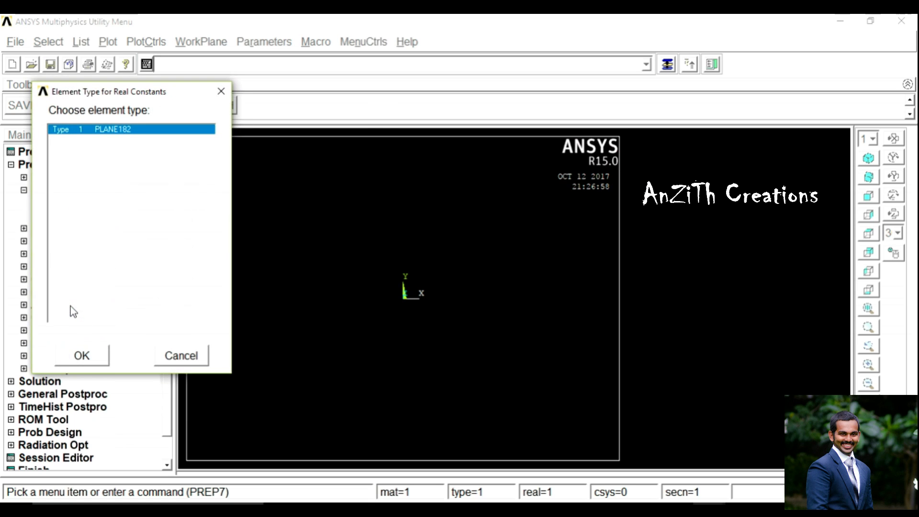
click(87, 355)
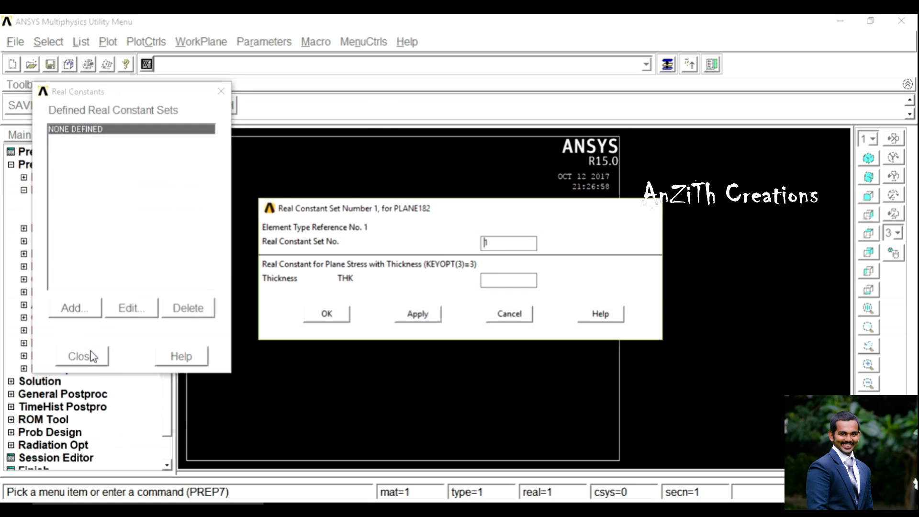
click(511, 280)
text(30)
click(341, 314)
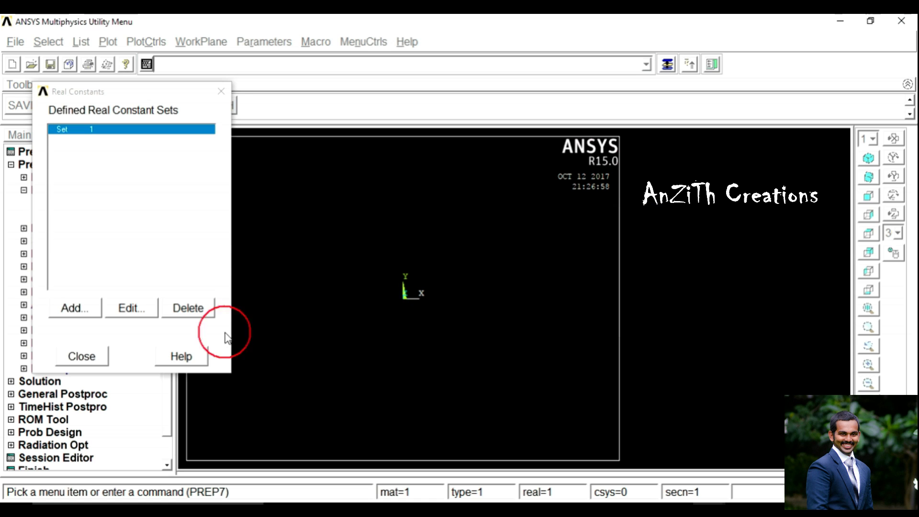
click(82, 356)
click(29, 191)
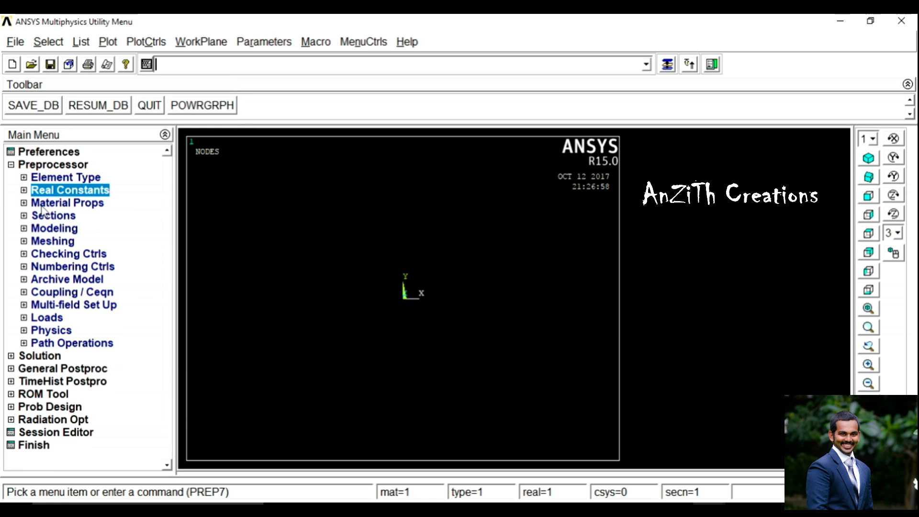
Step: Define material 1 as linear elastic isotropic with EX 2.1e5 and PRXY 0.3
click(48, 203)
double_click(92, 255)
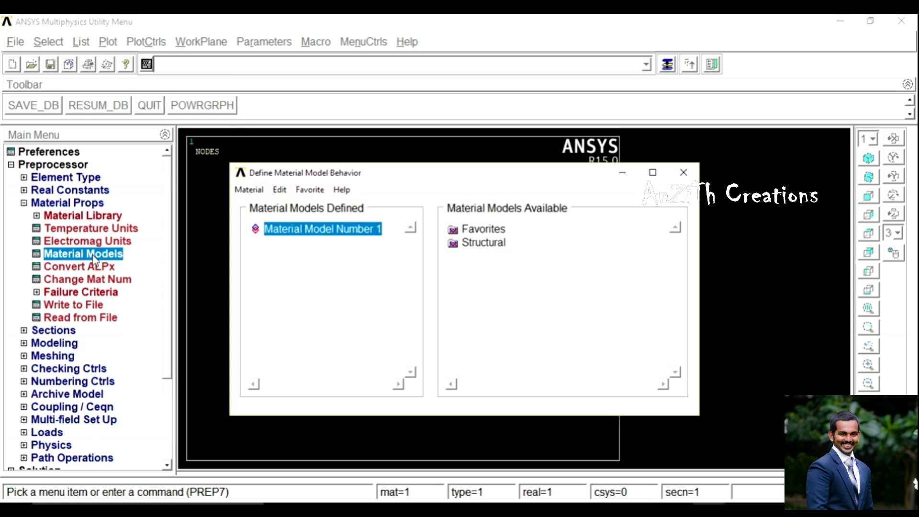
double_click(483, 242)
double_click(497, 256)
double_click(518, 269)
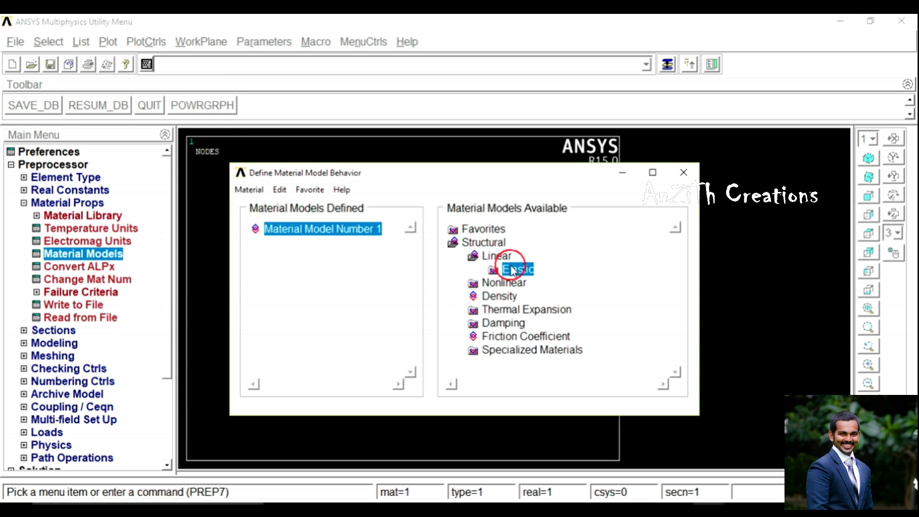
double_click(523, 285)
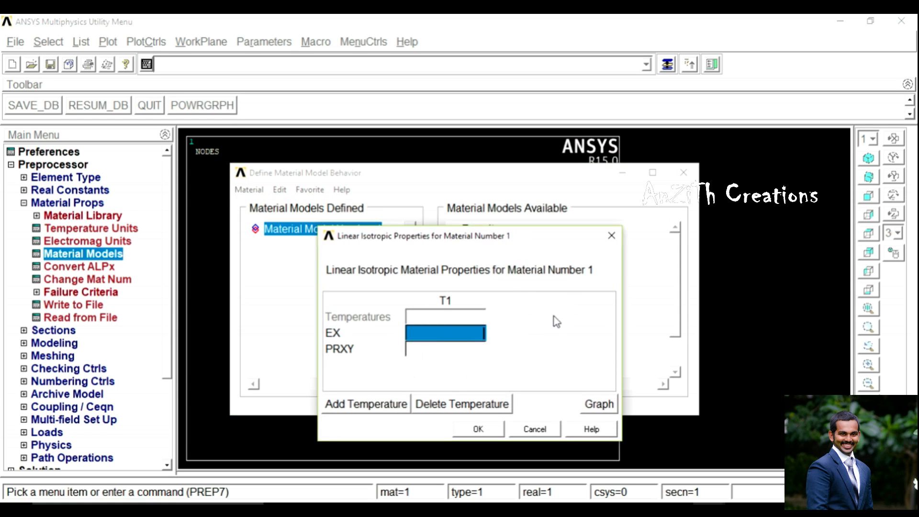
text(2.1e5)
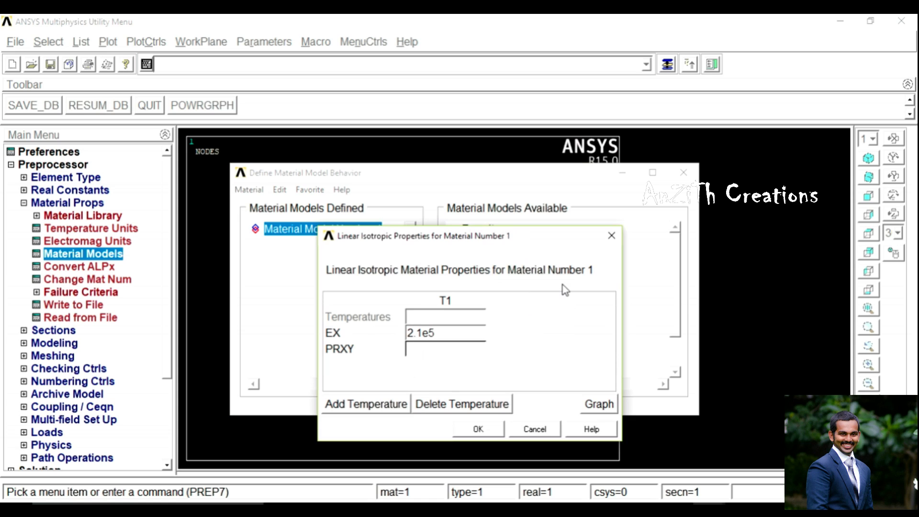
key(Tab)
text(.3)
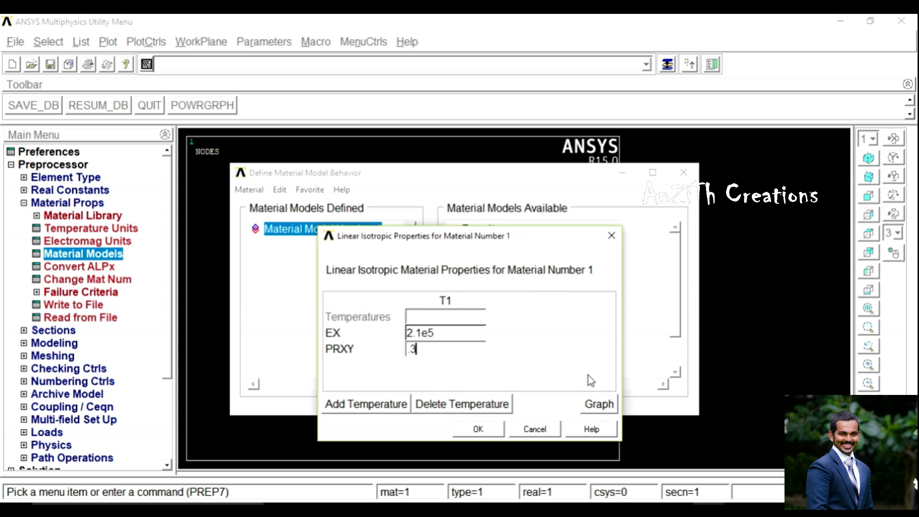
click(478, 429)
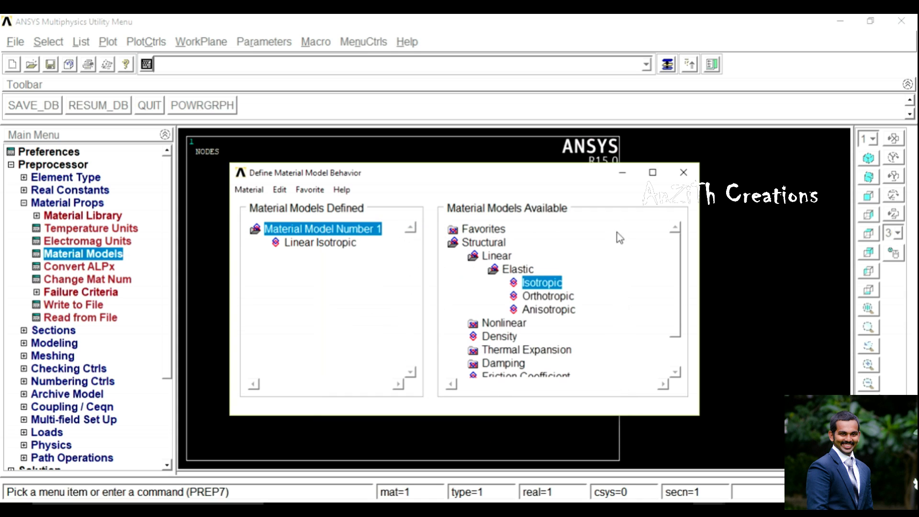
click(685, 178)
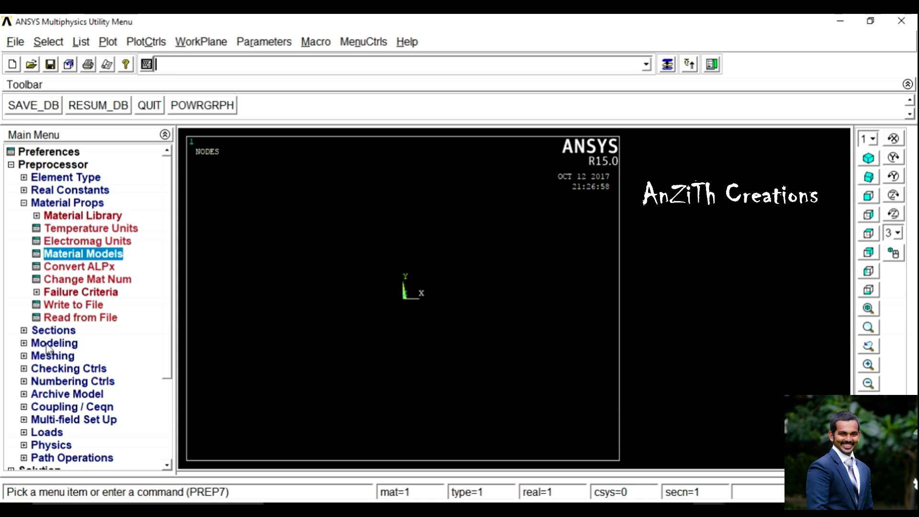
click(50, 344)
Step: Create the first 150 by 50 rectangle using two corners
click(77, 241)
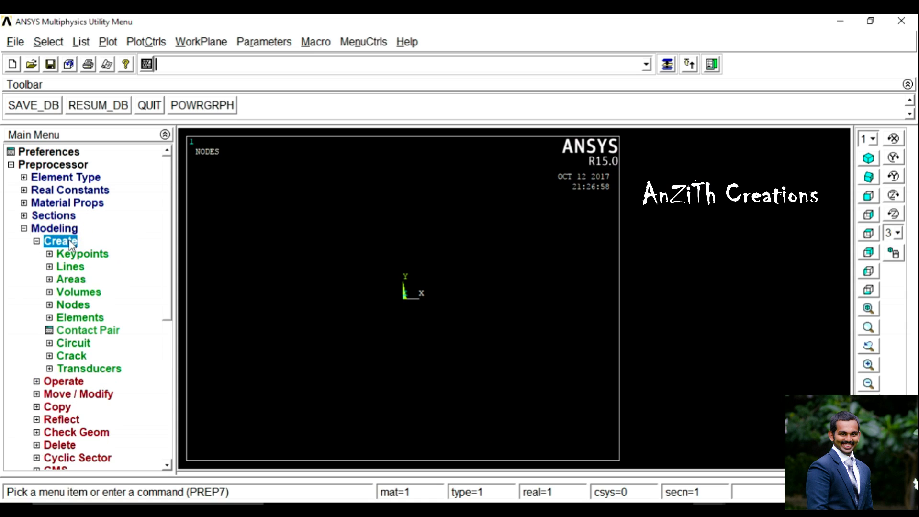
click(71, 279)
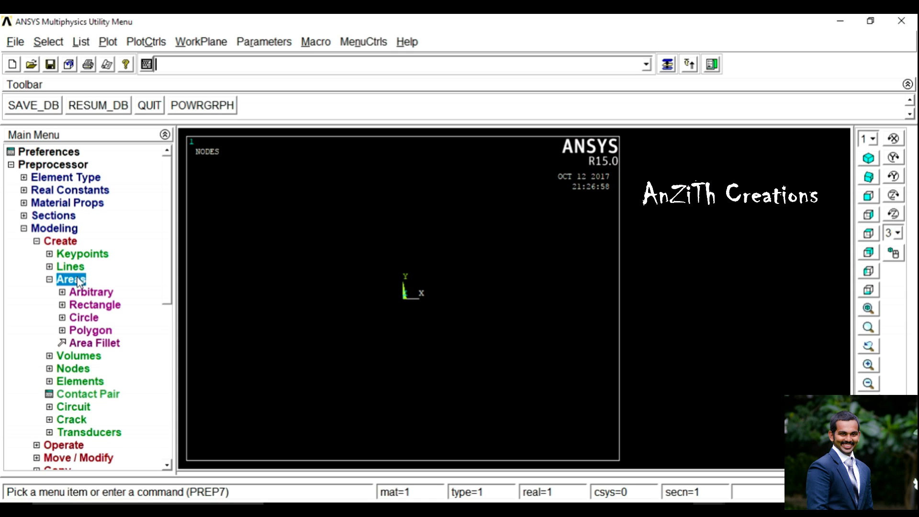
click(97, 305)
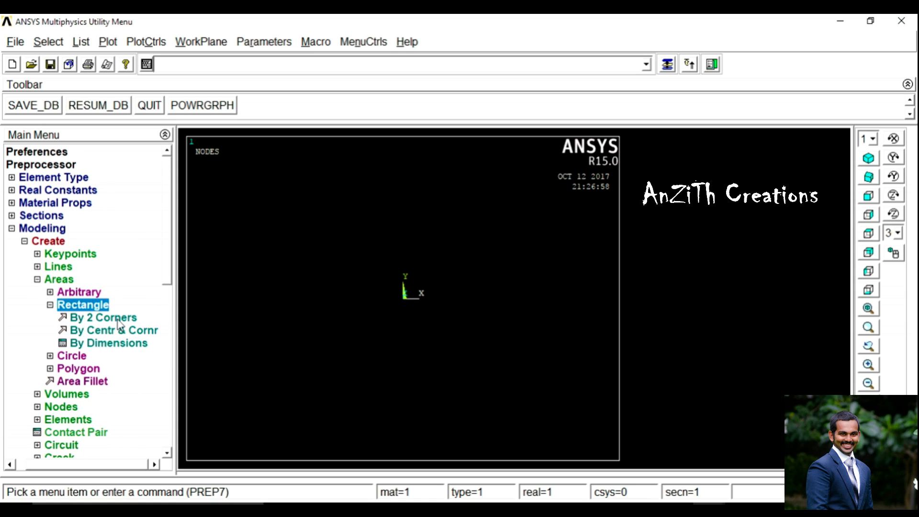
click(117, 319)
drag(82, 250, 149, 153)
click(165, 309)
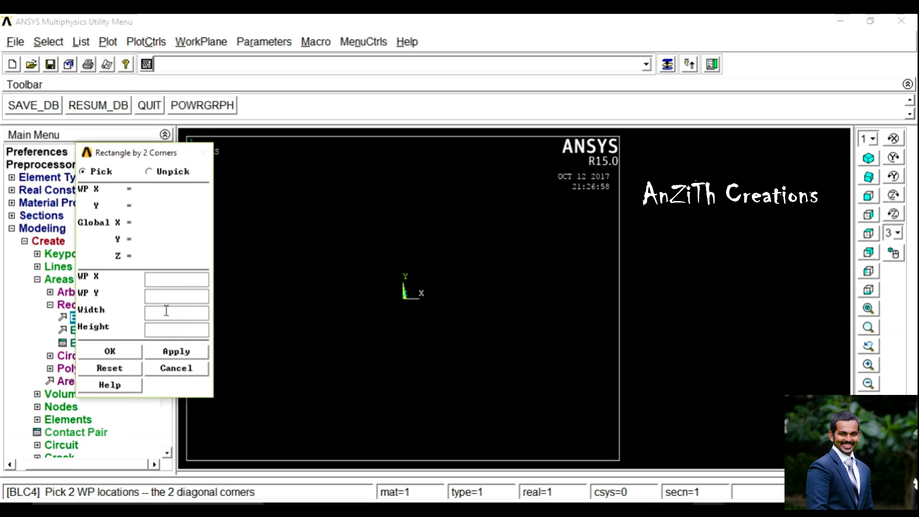
click(157, 327)
click(123, 352)
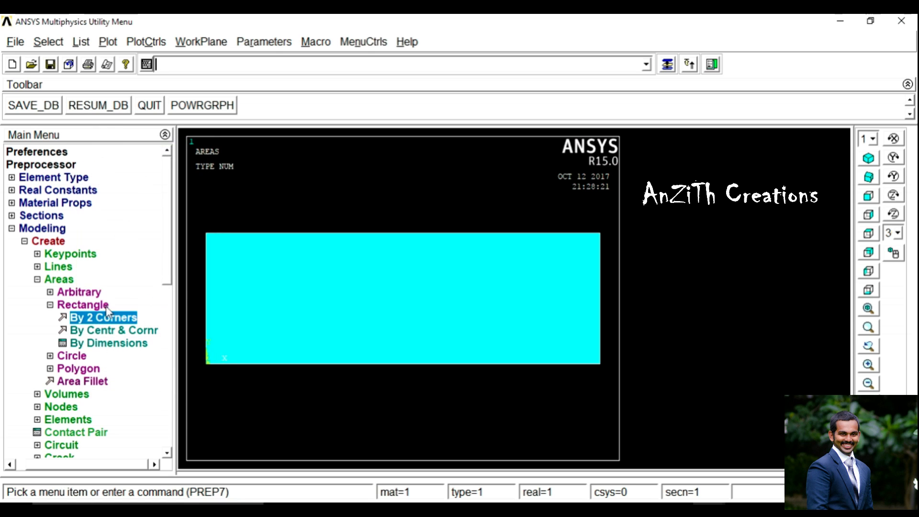
Step: Create a second rectangle at WP 100,0 with width 50 and height -100
click(106, 316)
drag(109, 250, 203, 165)
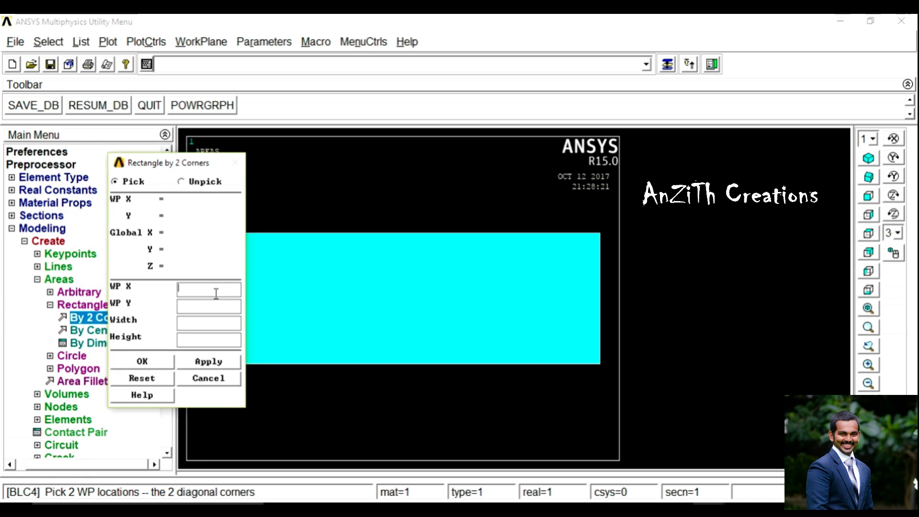
text(100)
click(217, 307)
click(216, 328)
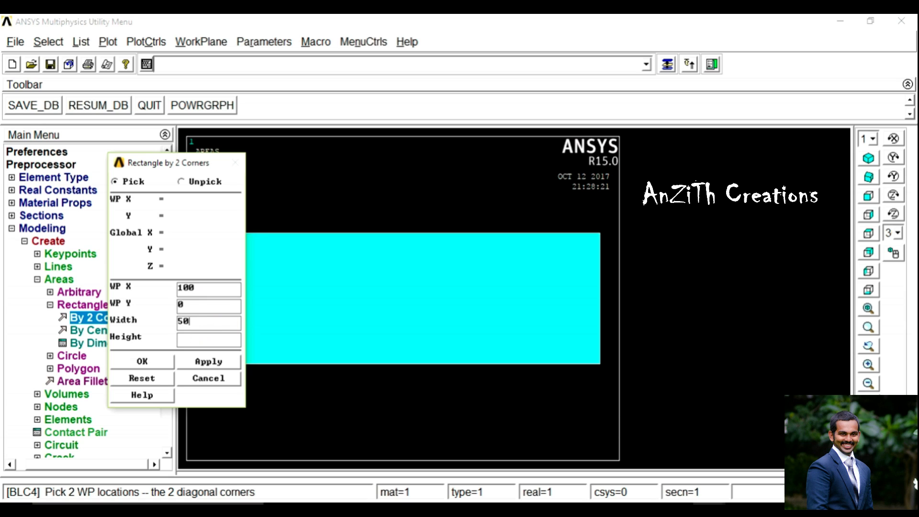
click(217, 340)
click(142, 361)
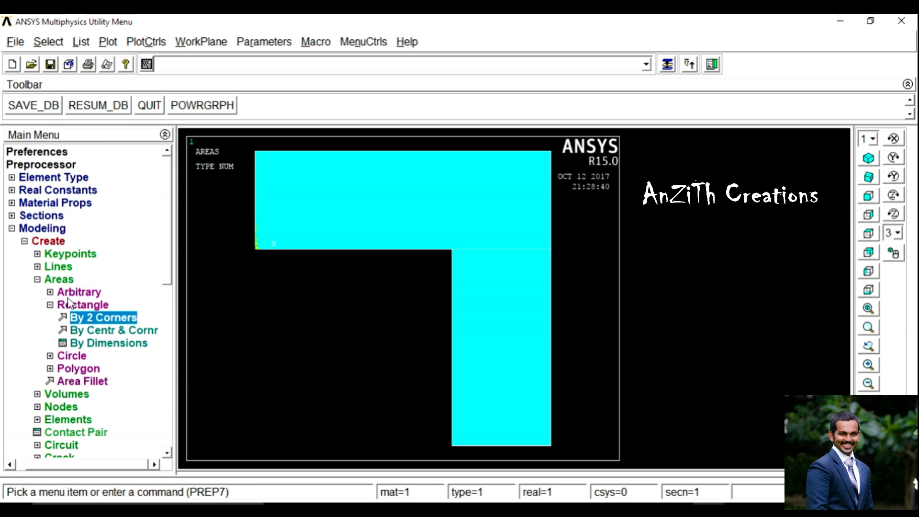
click(51, 305)
Step: Boolean-add the upper horizontal and lower vertical rectangles into one area
click(49, 280)
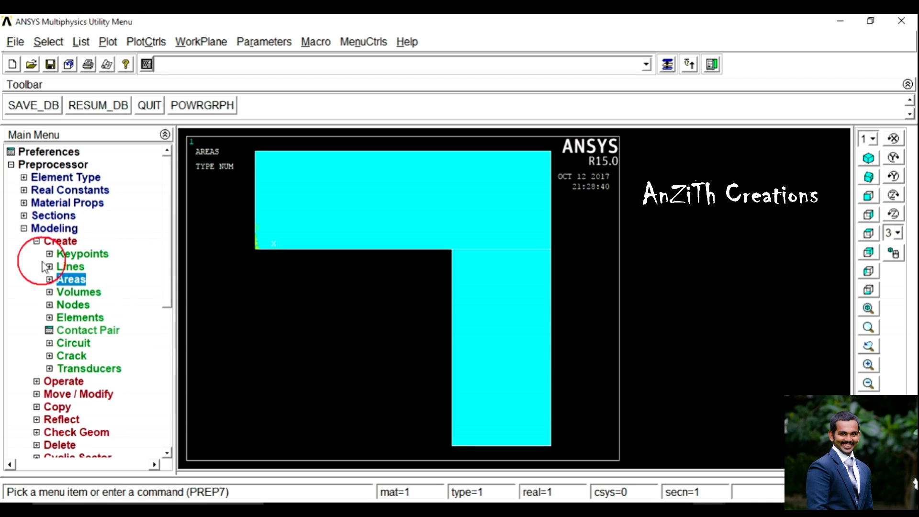
click(37, 241)
click(59, 255)
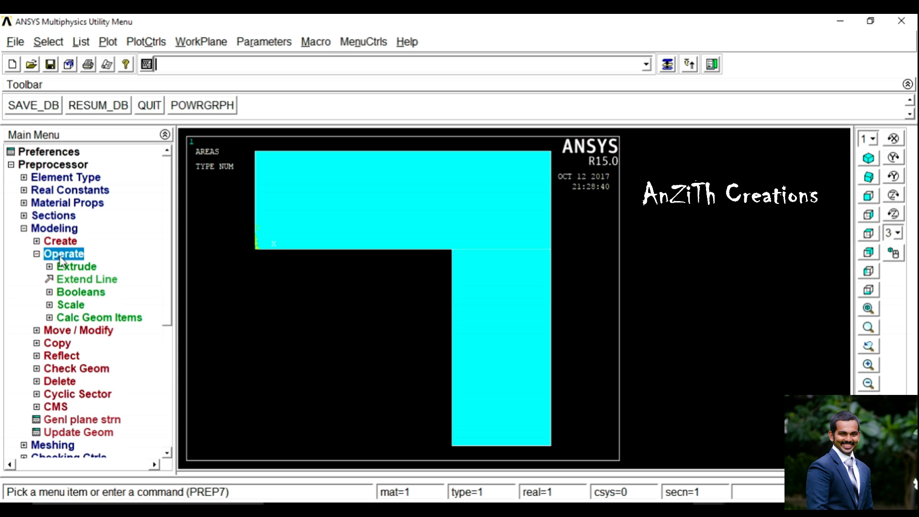
click(76, 292)
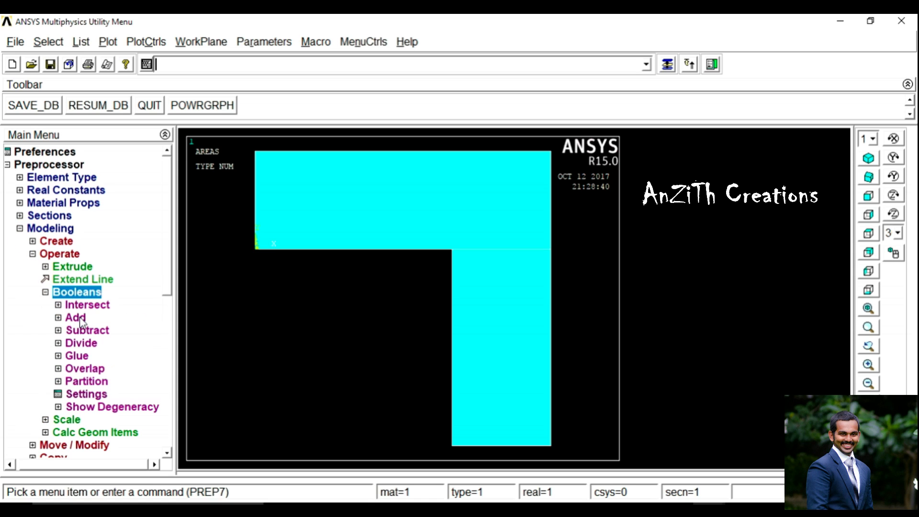
click(76, 318)
click(94, 343)
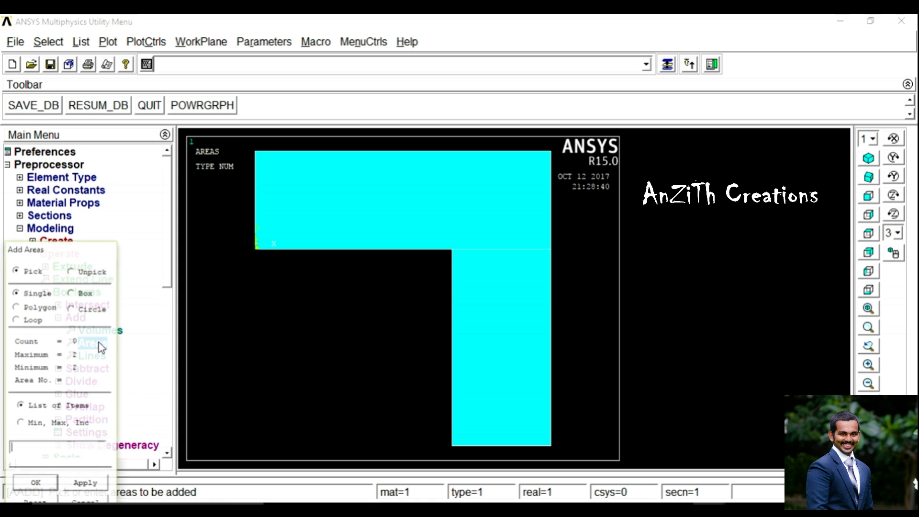
drag(74, 247, 108, 200)
click(300, 192)
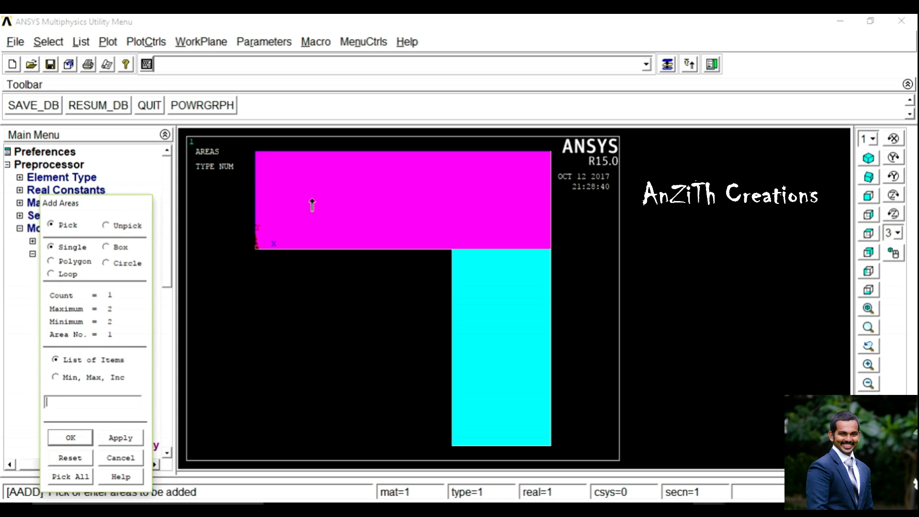
click(510, 344)
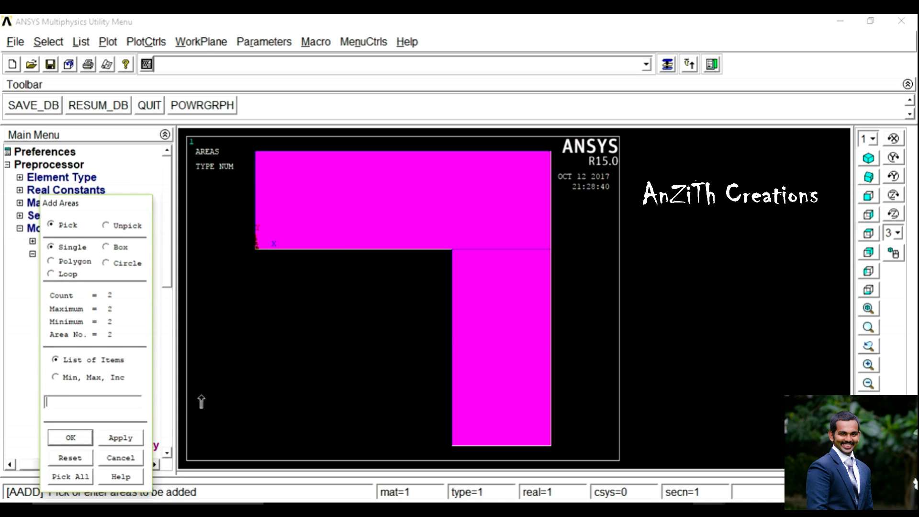
click(63, 436)
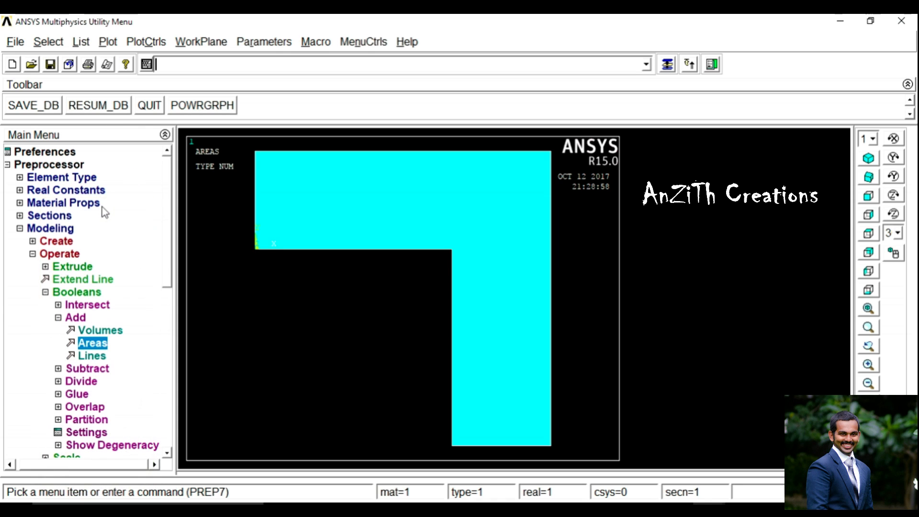
Step: Create a solid circle at the left end of the top arm
click(58, 317)
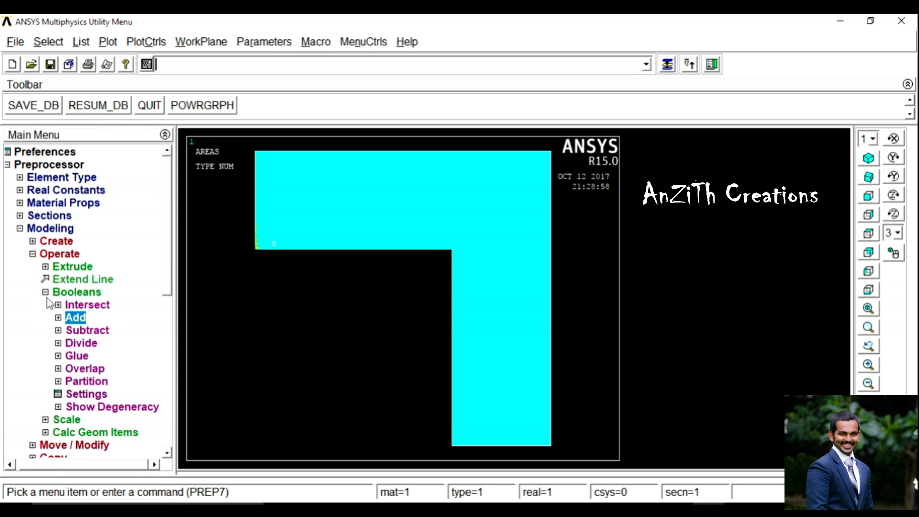
click(47, 293)
click(53, 253)
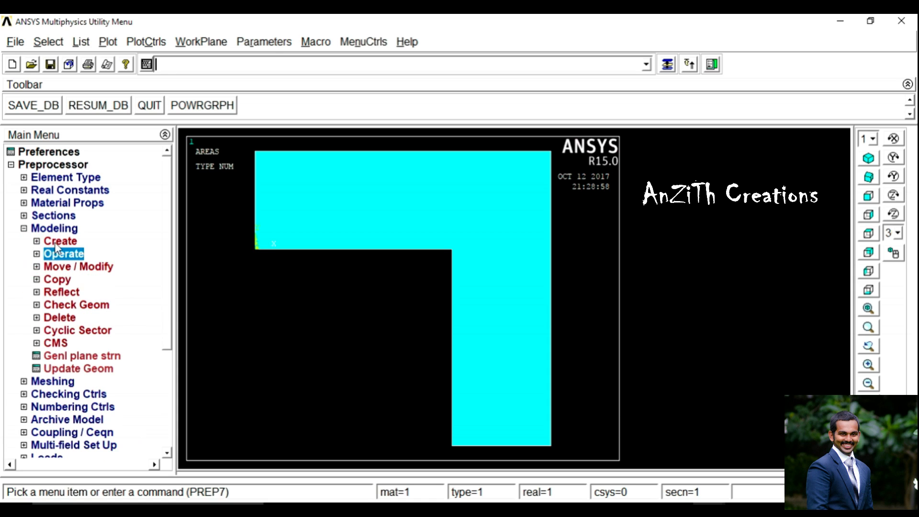
click(57, 242)
click(71, 280)
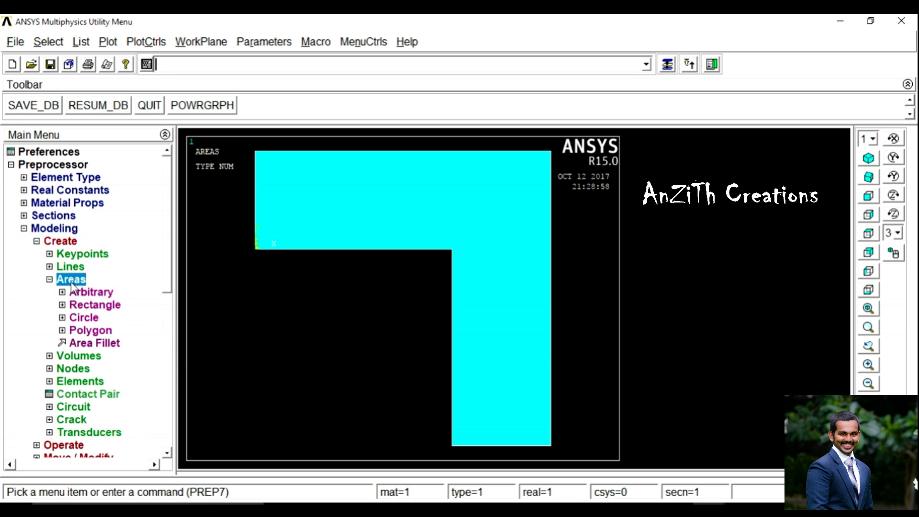
click(83, 318)
click(98, 332)
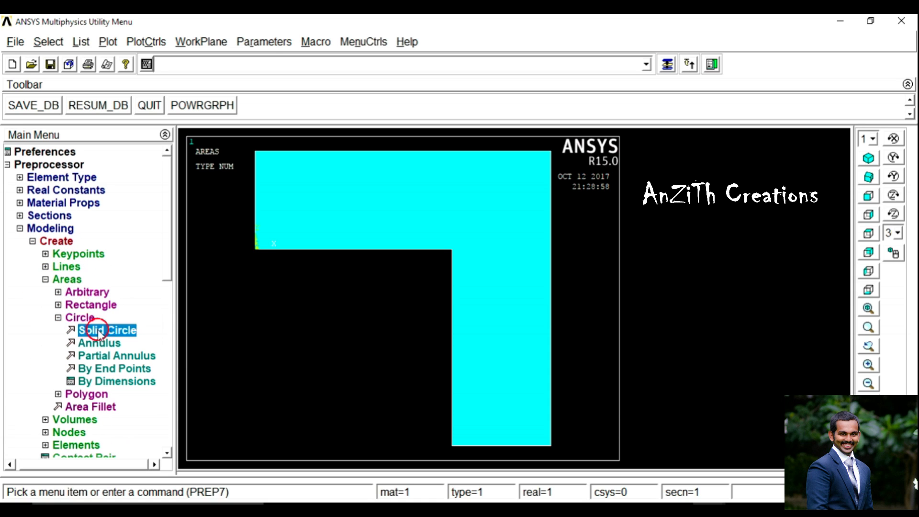
drag(73, 251, 146, 167)
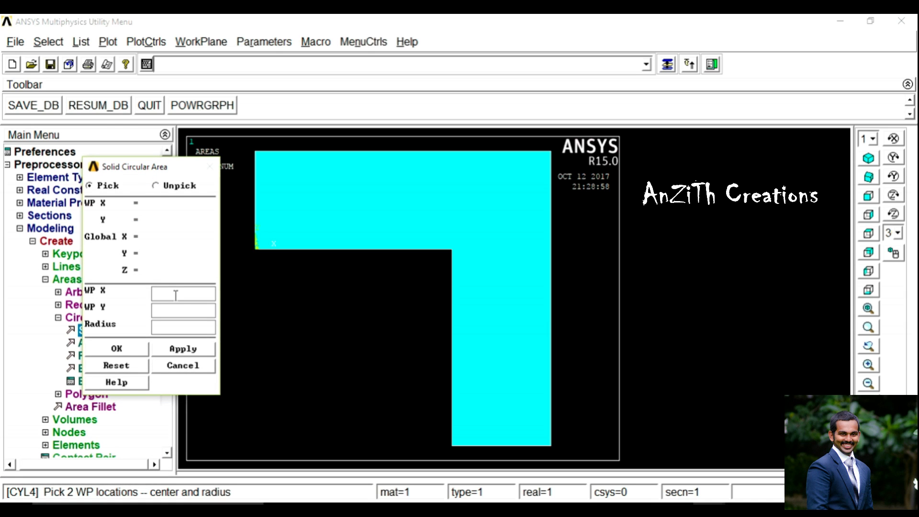
click(187, 311)
click(138, 343)
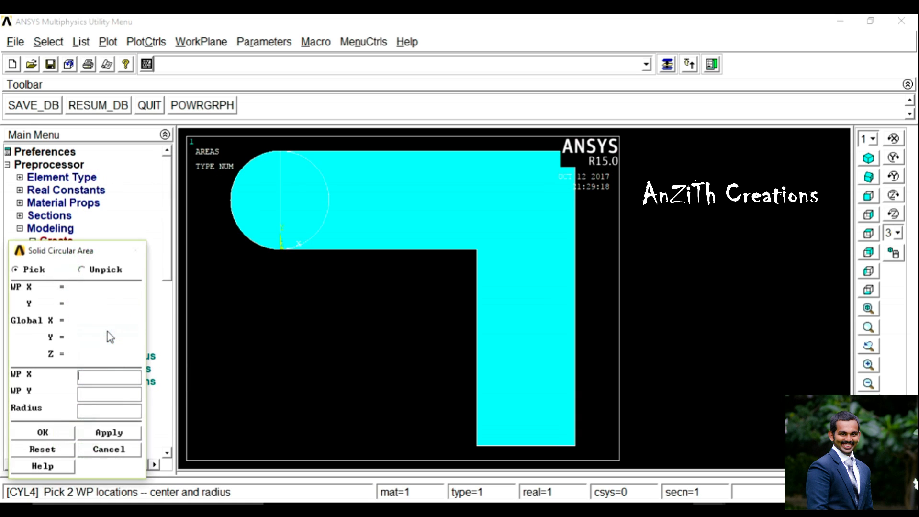
Step: Create a second solid circle at WP 125,-100 with radius 25
drag(84, 254, 137, 187)
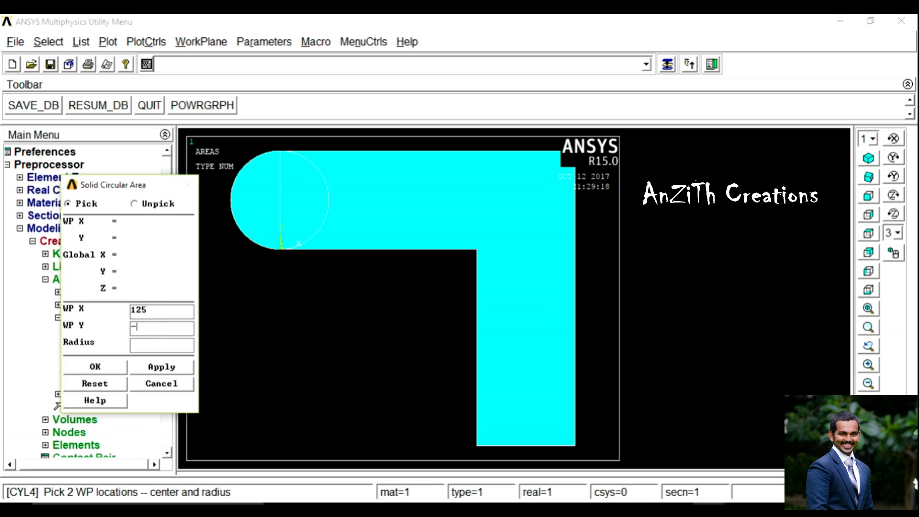
text(100)
click(166, 345)
text(25)
click(94, 369)
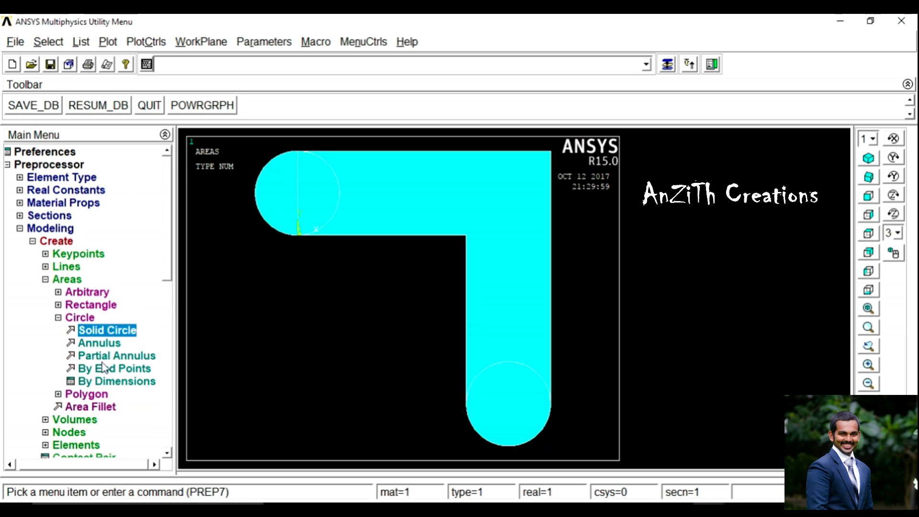
click(58, 318)
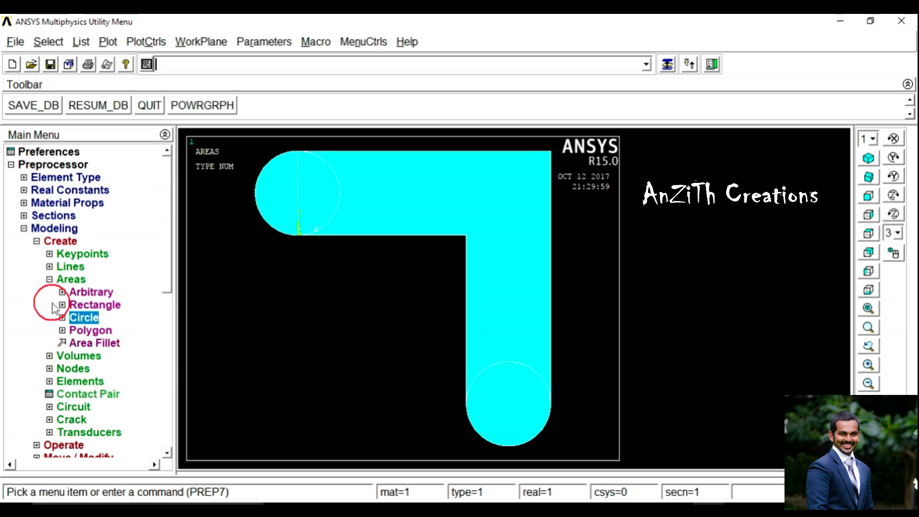
Step: Boolean-add the left circle to the L-shaped area
click(45, 279)
click(37, 241)
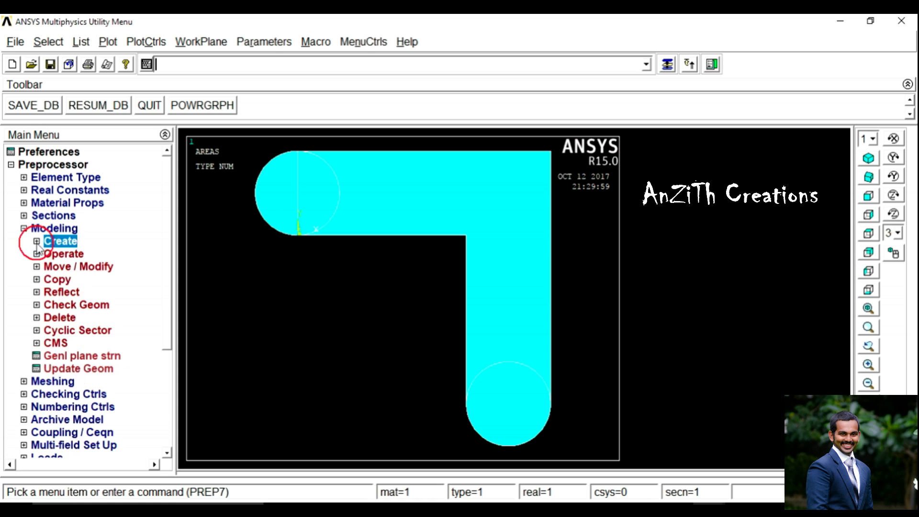
click(64, 255)
click(82, 293)
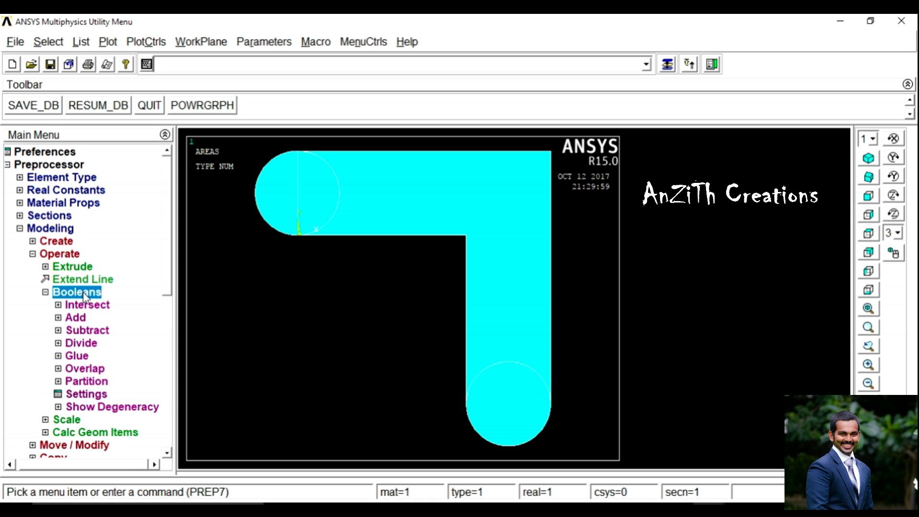
click(79, 320)
click(92, 343)
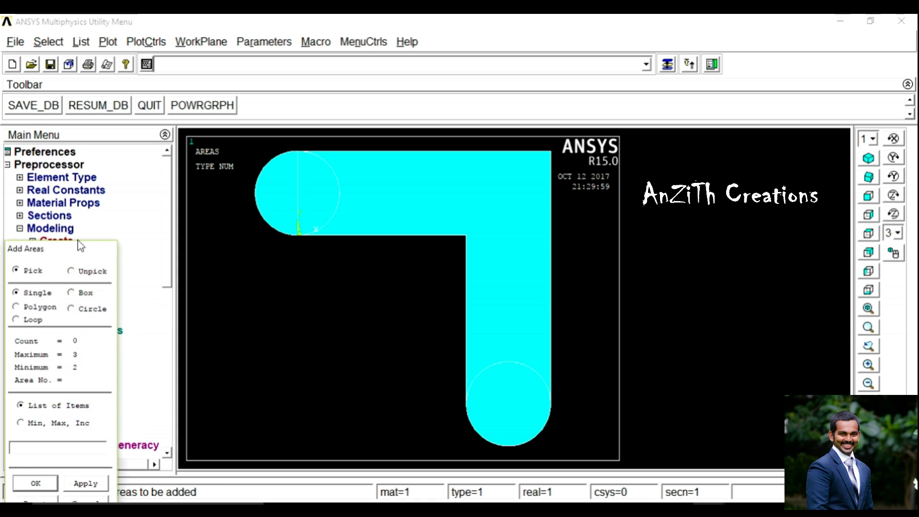
drag(78, 239, 117, 197)
click(390, 195)
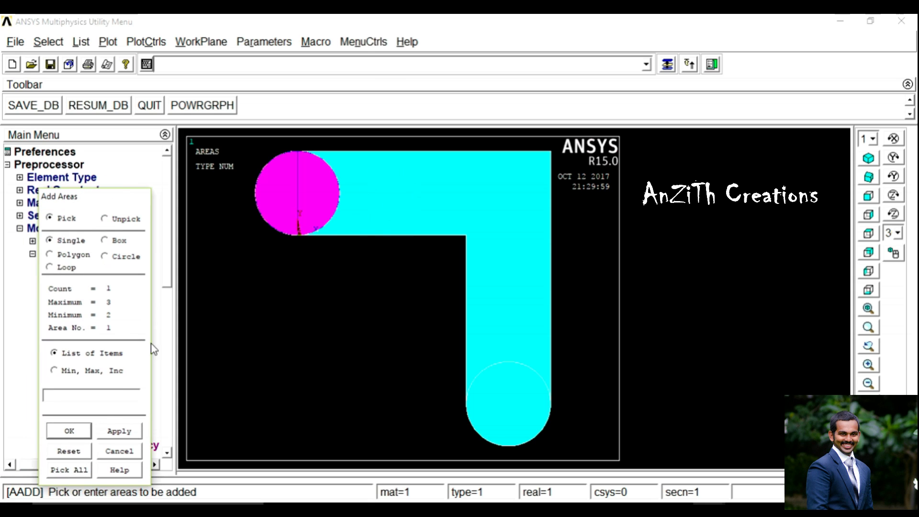
click(474, 198)
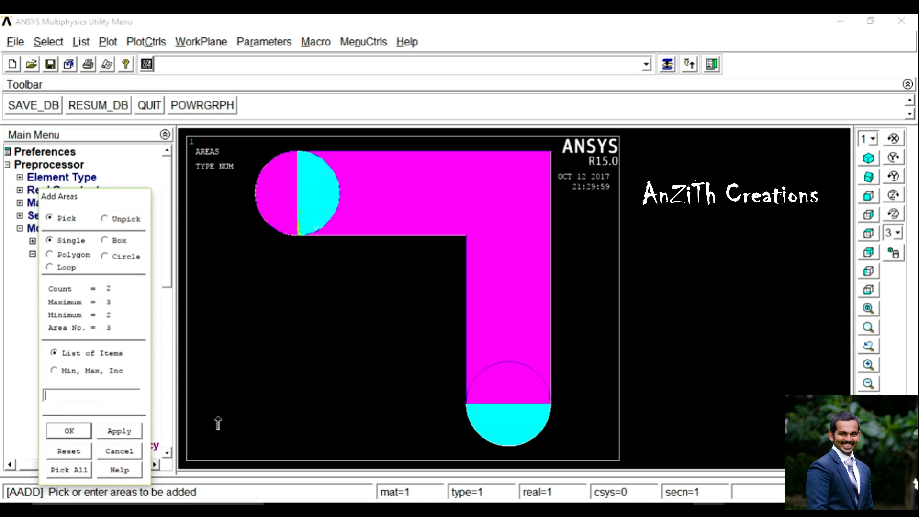
click(70, 431)
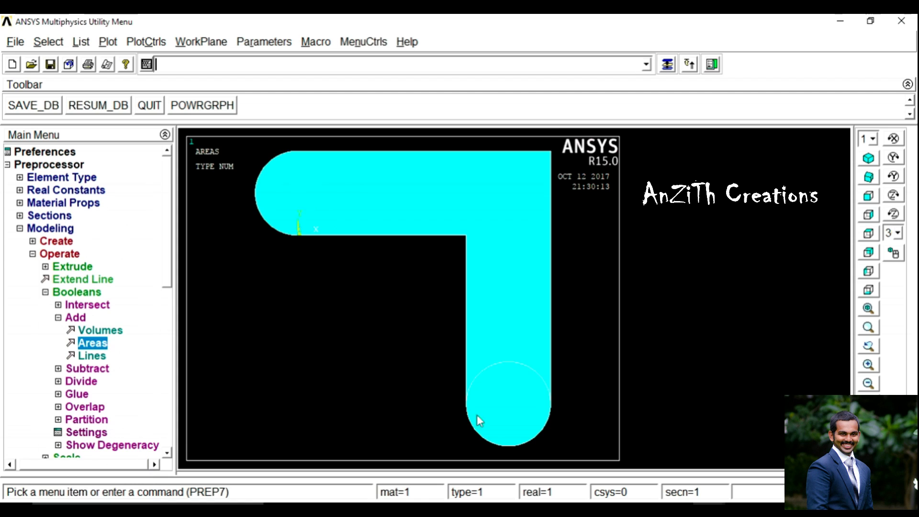
Step: Boolean-add the bottom circle to the L-shaped area as well
click(91, 343)
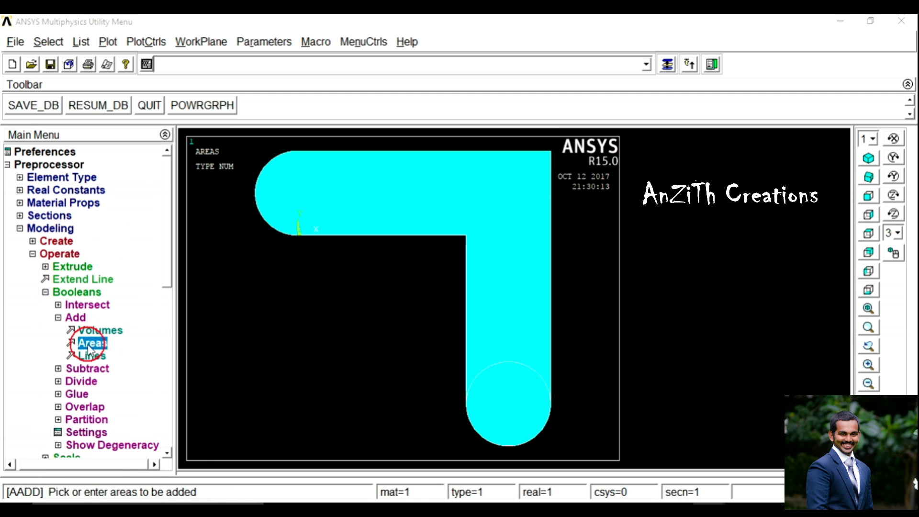
drag(66, 241, 105, 206)
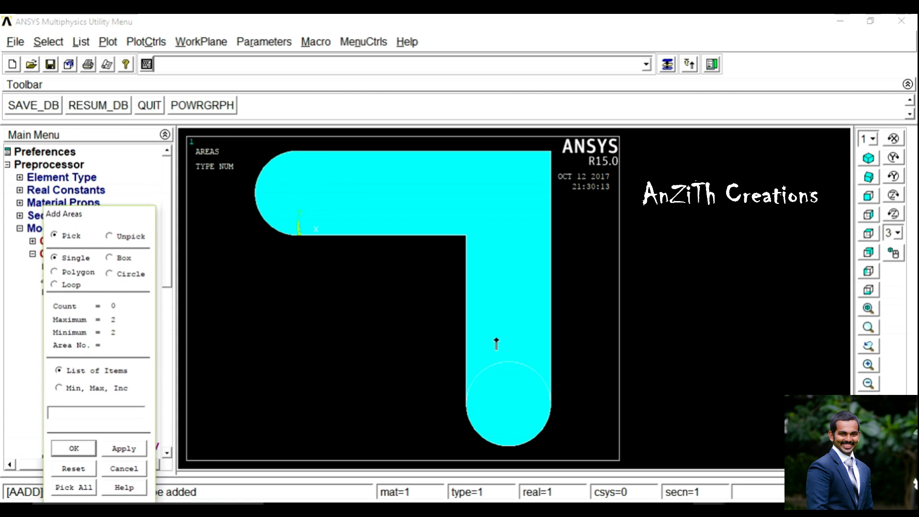
click(517, 398)
click(500, 238)
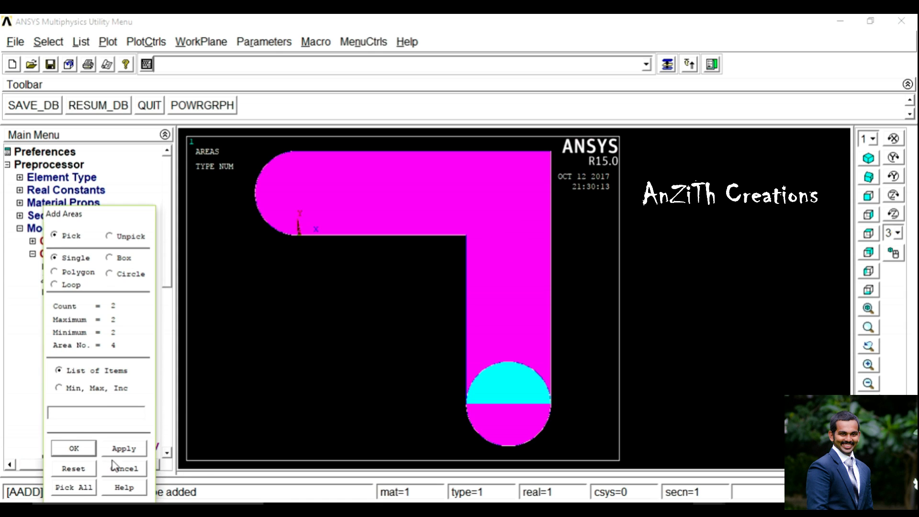
click(74, 446)
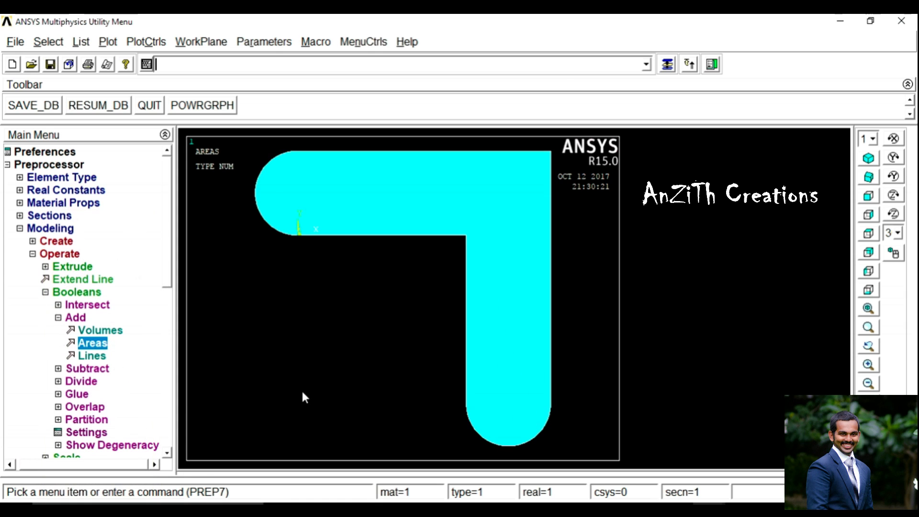
Step: Create a small solid circle centred in the top-left rounded end
click(59, 318)
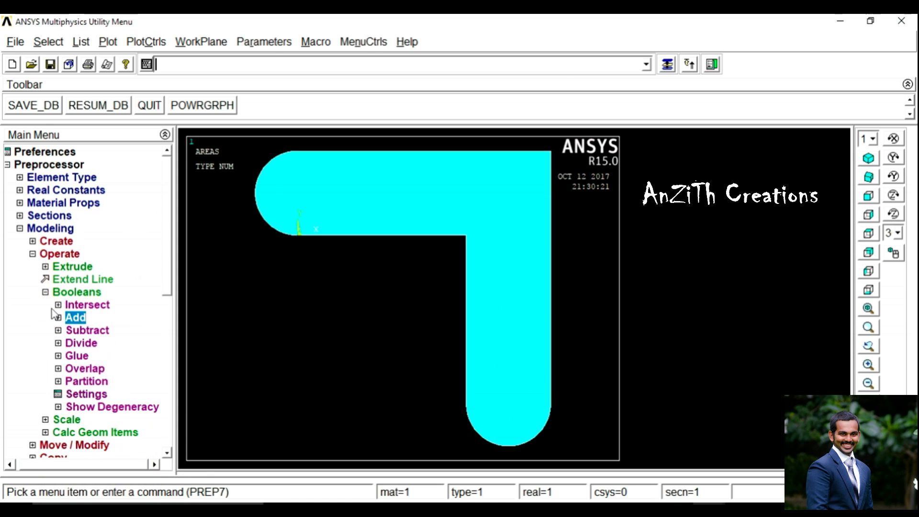
click(45, 292)
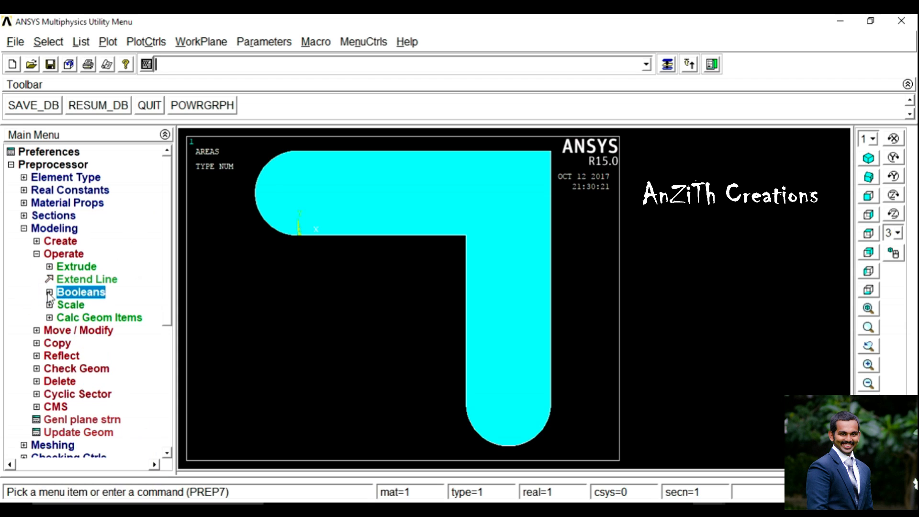
click(36, 254)
click(59, 241)
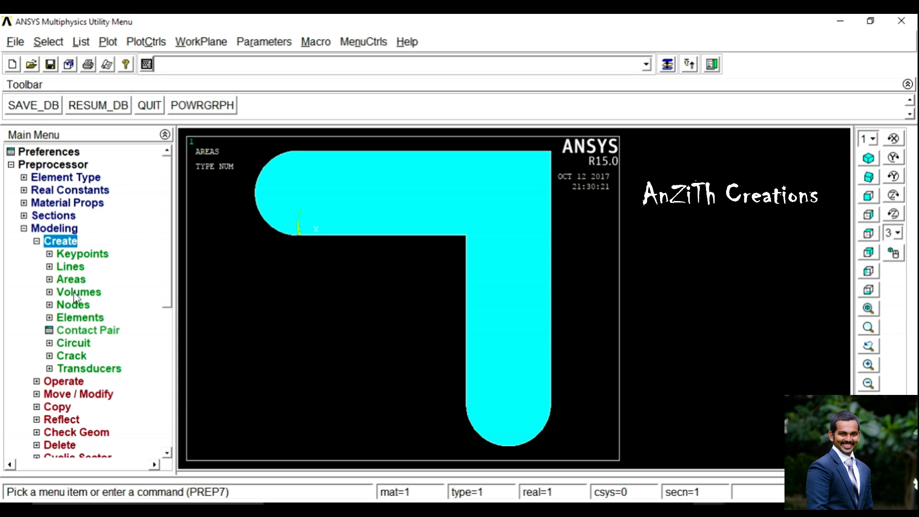
click(70, 279)
click(84, 318)
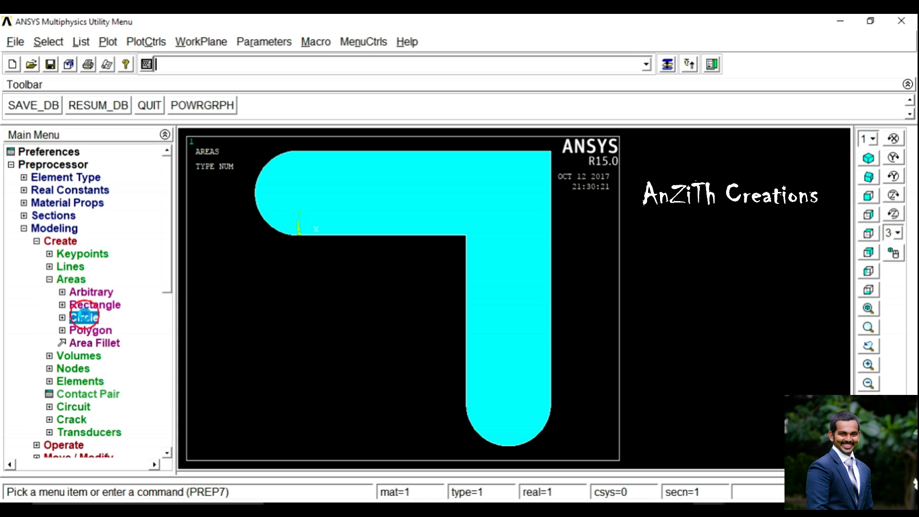
click(110, 331)
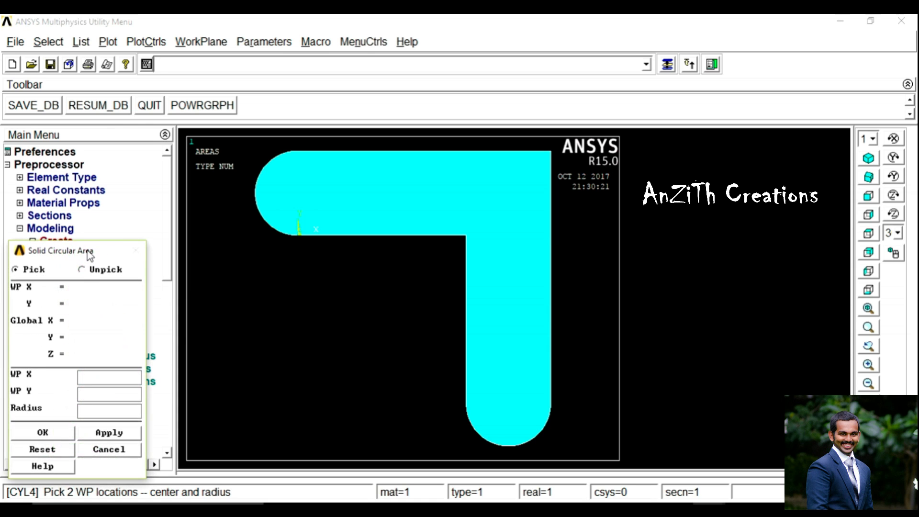
drag(92, 248, 150, 168)
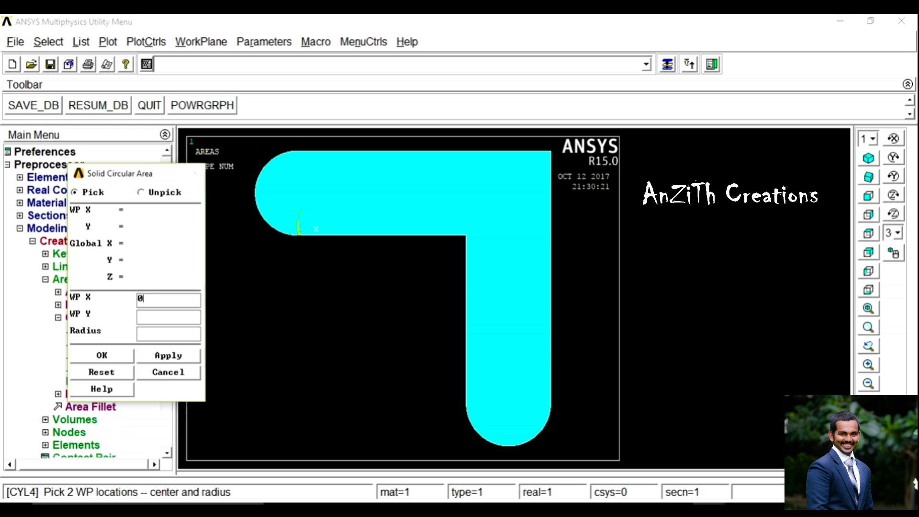
click(146, 318)
click(153, 336)
click(103, 356)
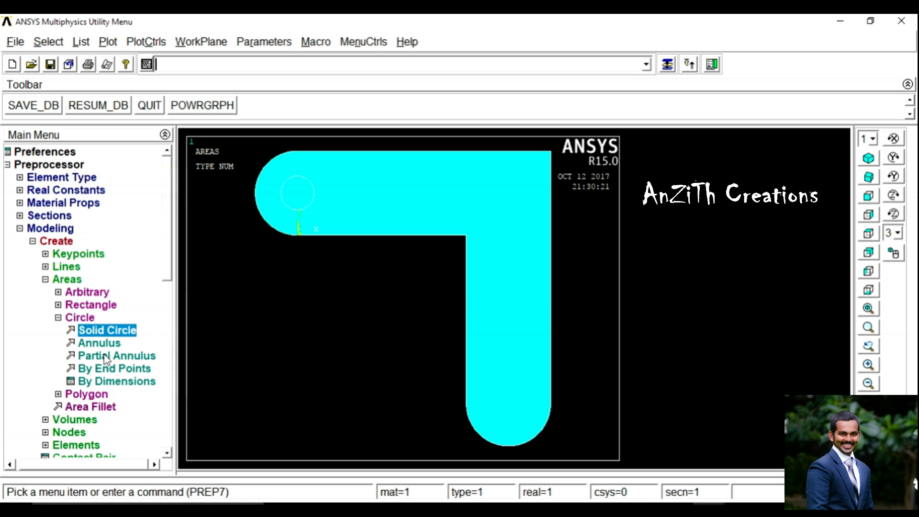
Step: Create a second small solid circle centred at WP 125,-100 in the bottom end
click(124, 335)
drag(72, 246, 152, 135)
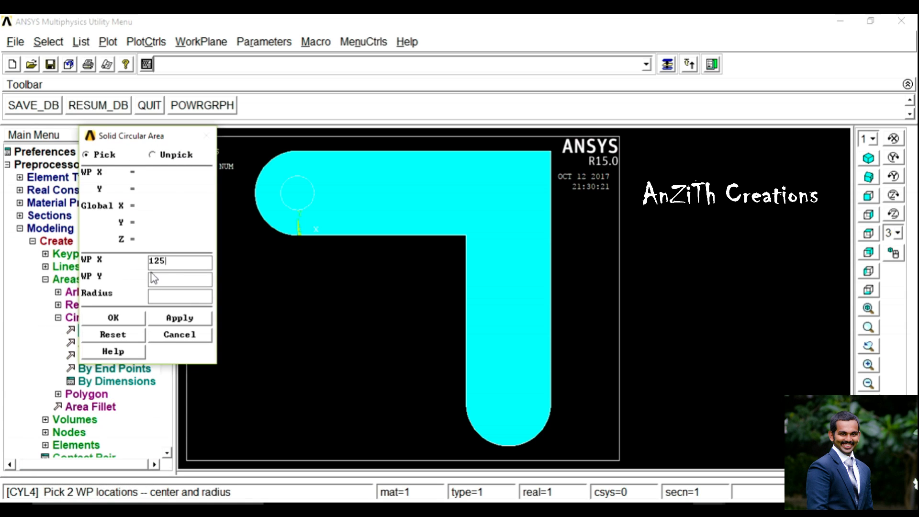
text(125)
click(162, 288)
click(165, 277)
text(-100)
click(171, 297)
click(132, 316)
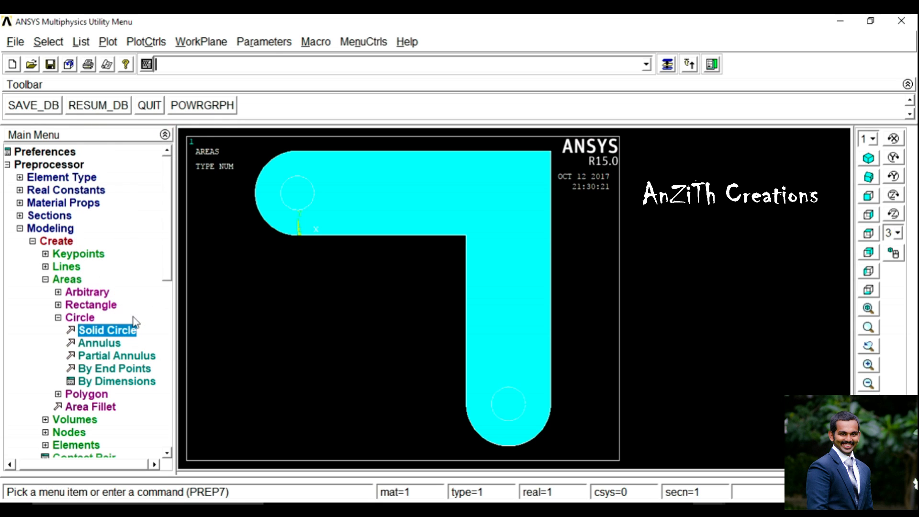
click(59, 319)
Step: Start an area subtraction with the bracket chosen as the base area
click(49, 279)
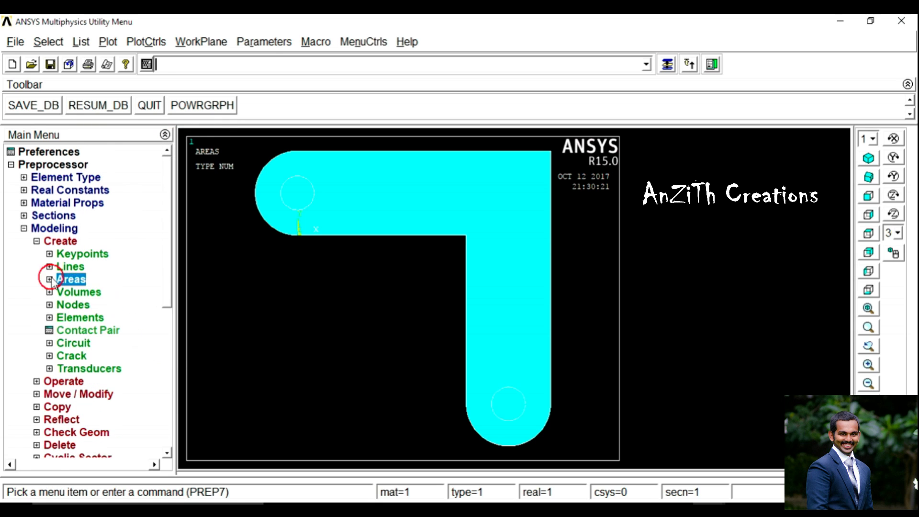
click(50, 292)
click(50, 292)
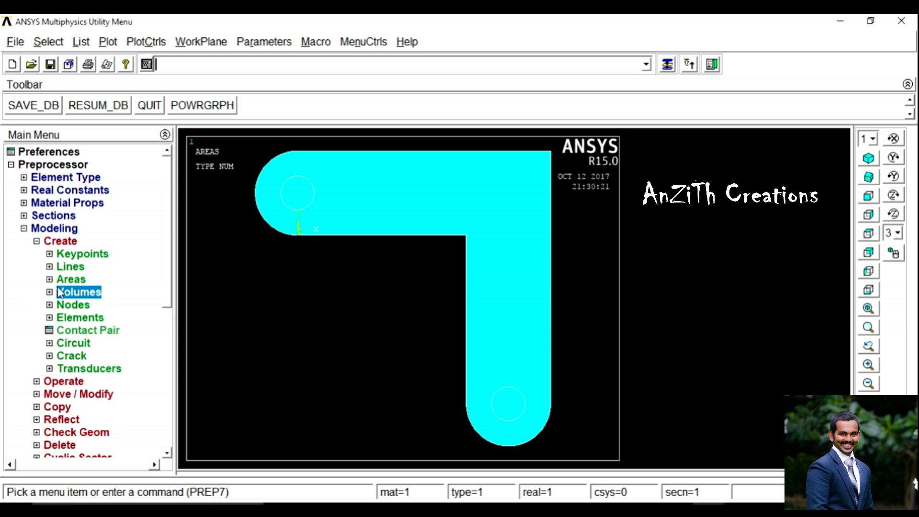
click(37, 241)
click(62, 254)
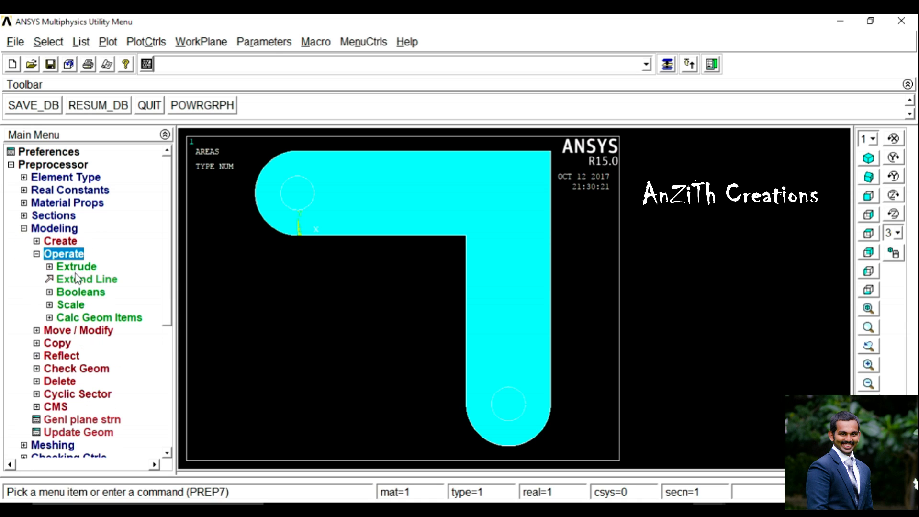
click(79, 291)
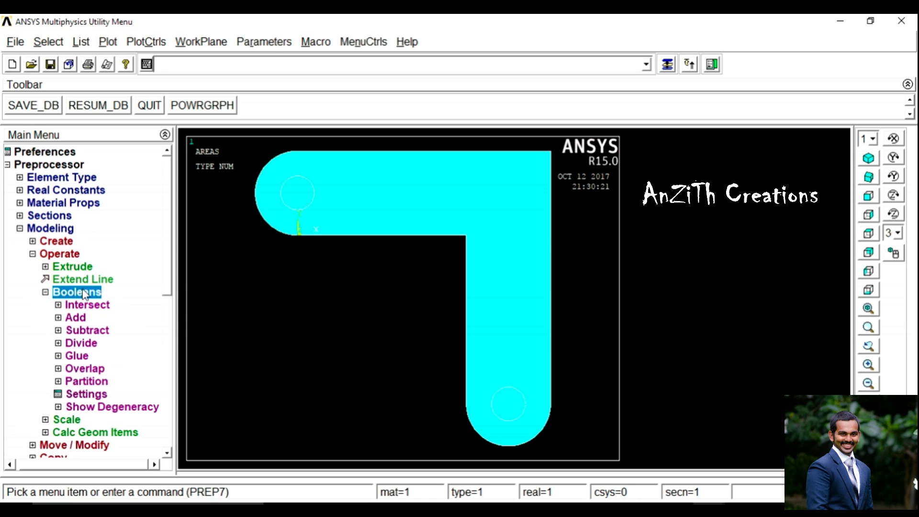
click(86, 330)
click(102, 358)
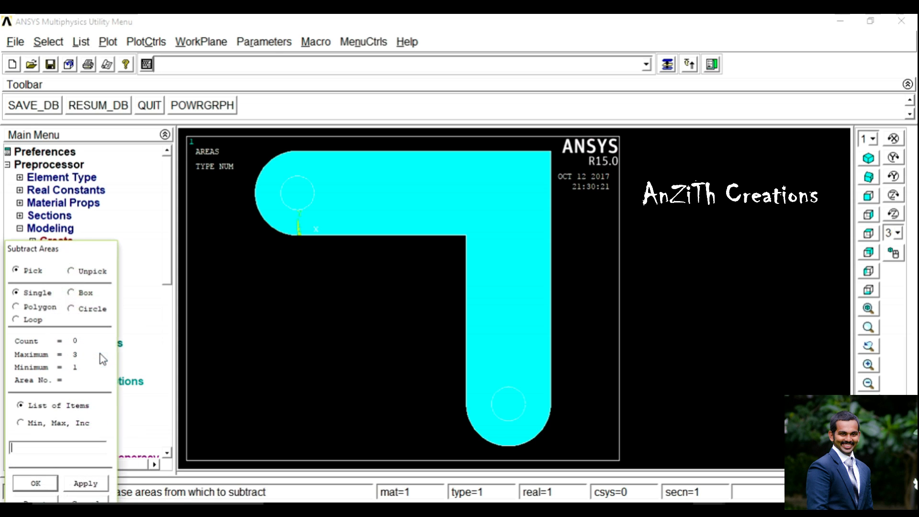
drag(85, 258, 116, 213)
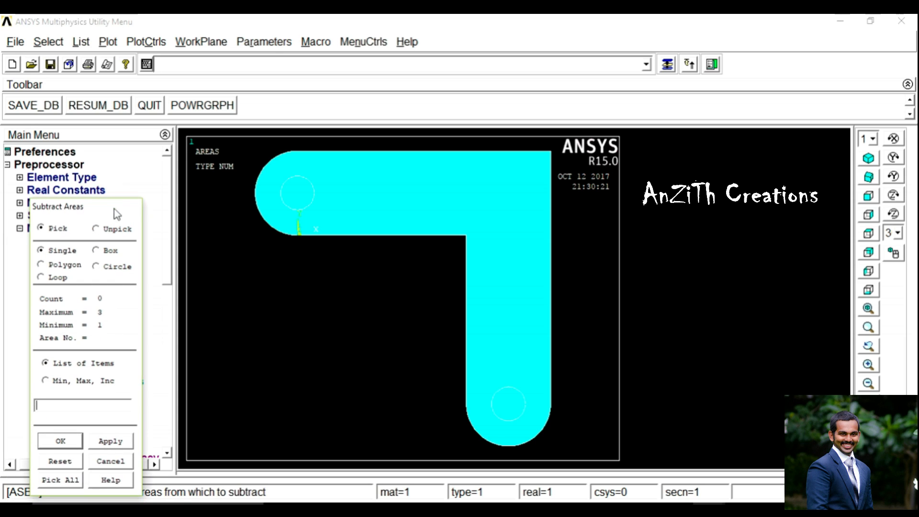
click(458, 200)
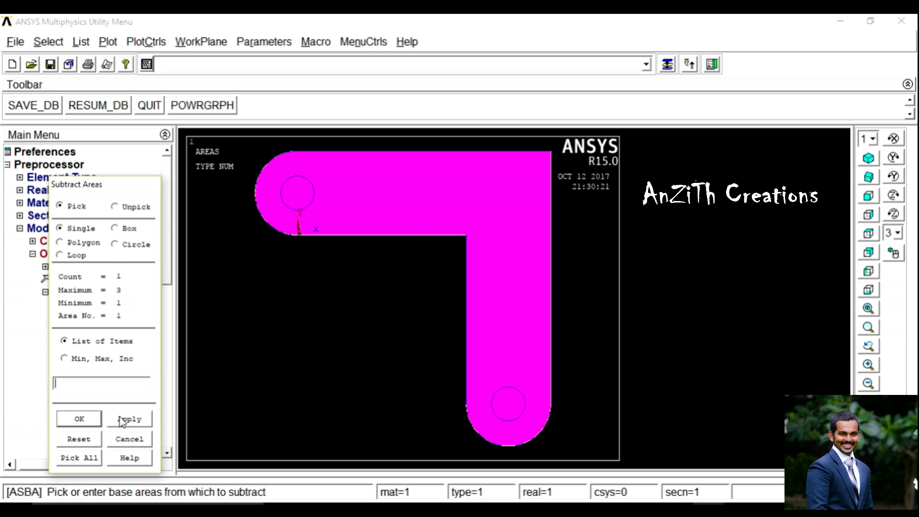
click(94, 419)
Step: Subtract the top-left and bottom small circles to create the holes
click(302, 203)
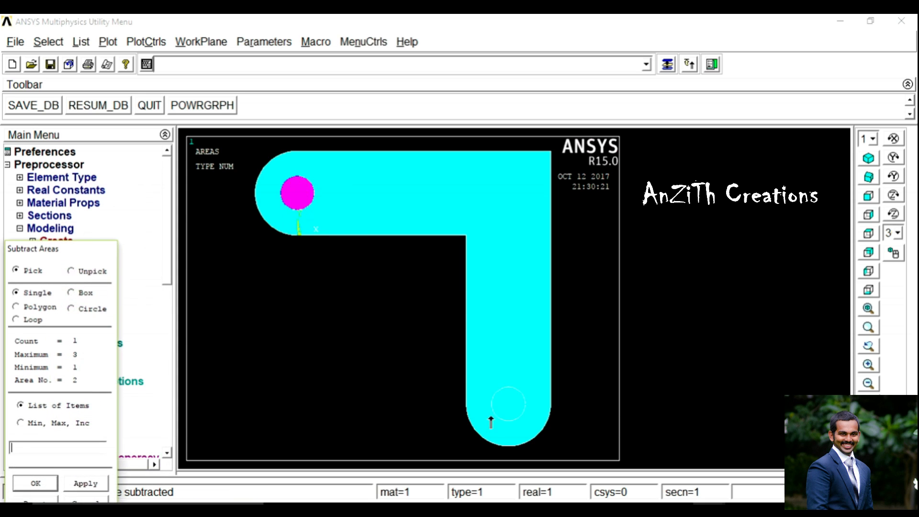
click(512, 413)
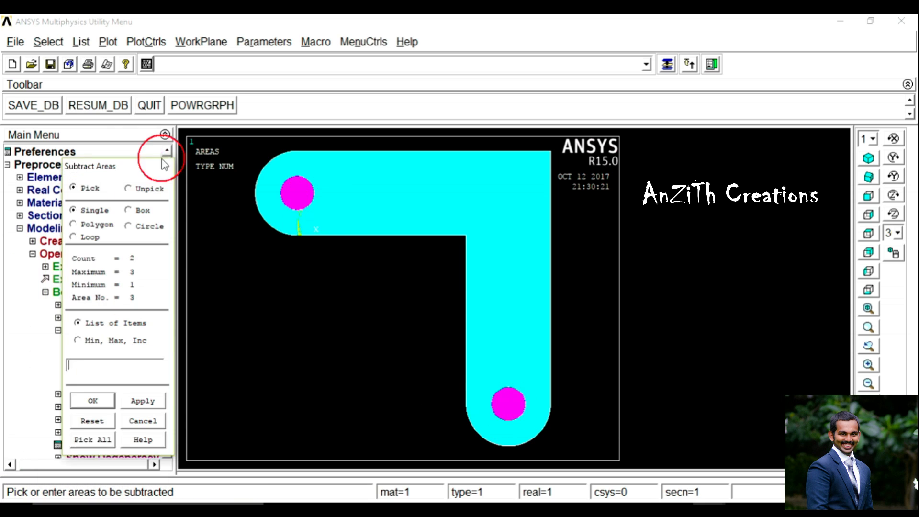
click(98, 389)
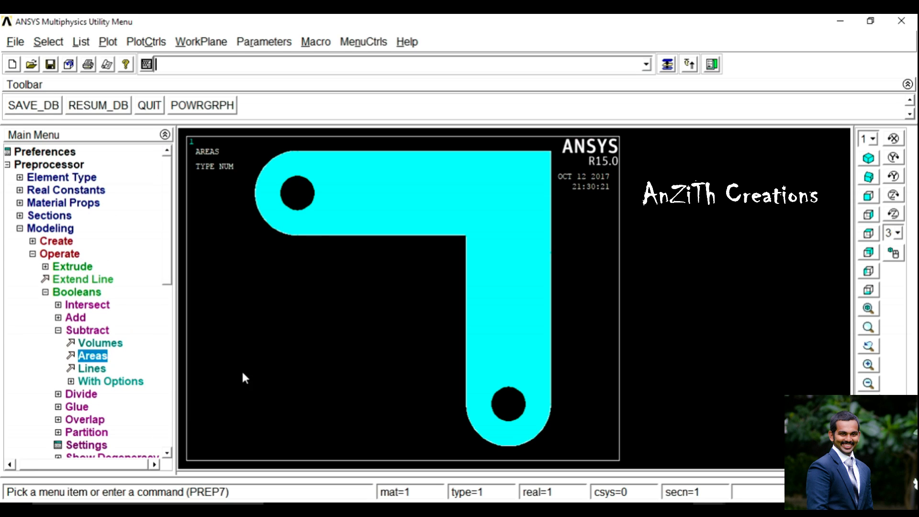
Step: Fillet lines 17 and 3 at the bracket's inner corner with radius 10
click(58, 330)
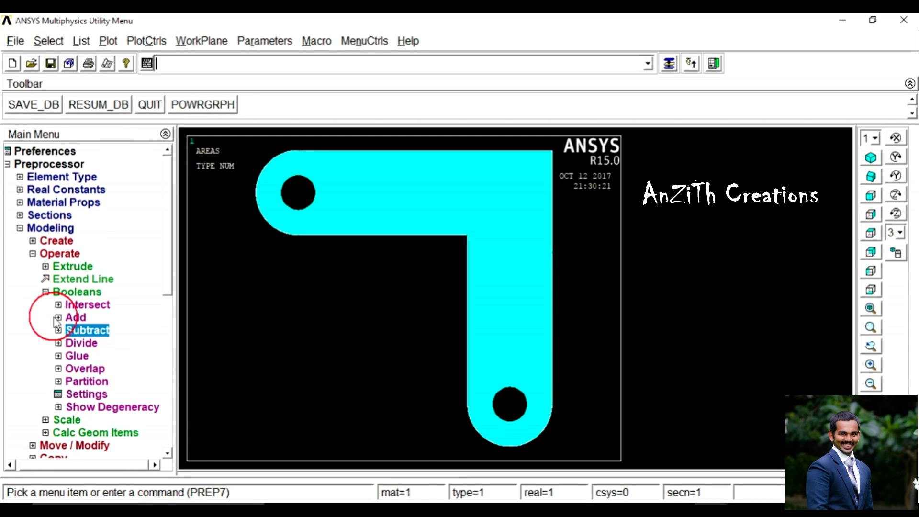
click(46, 293)
click(33, 253)
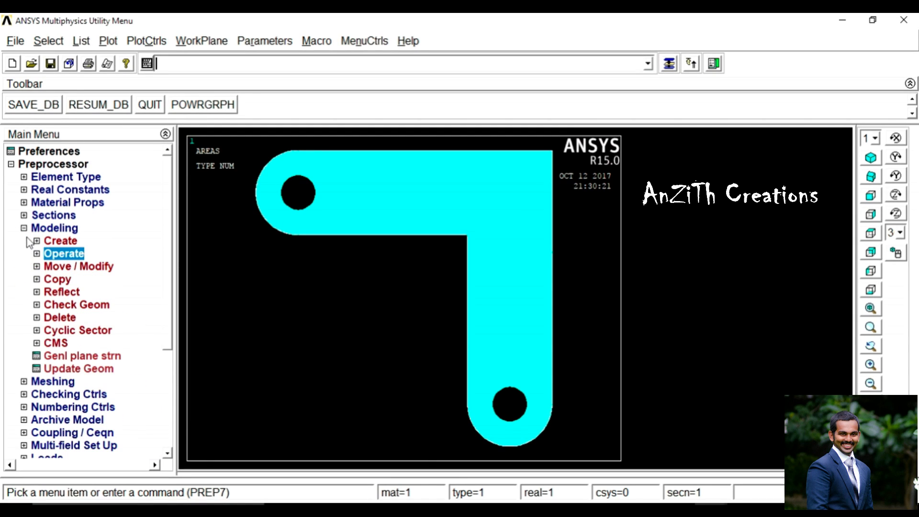
click(59, 241)
click(70, 266)
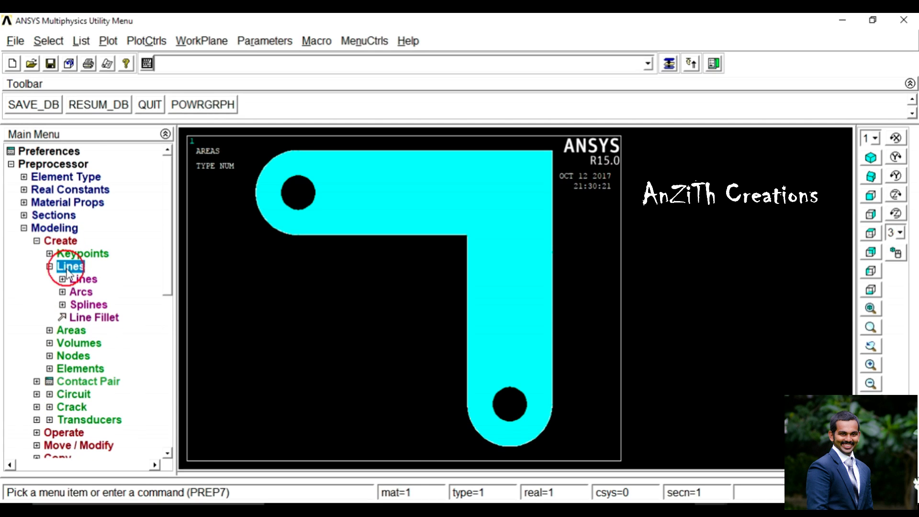
click(85, 317)
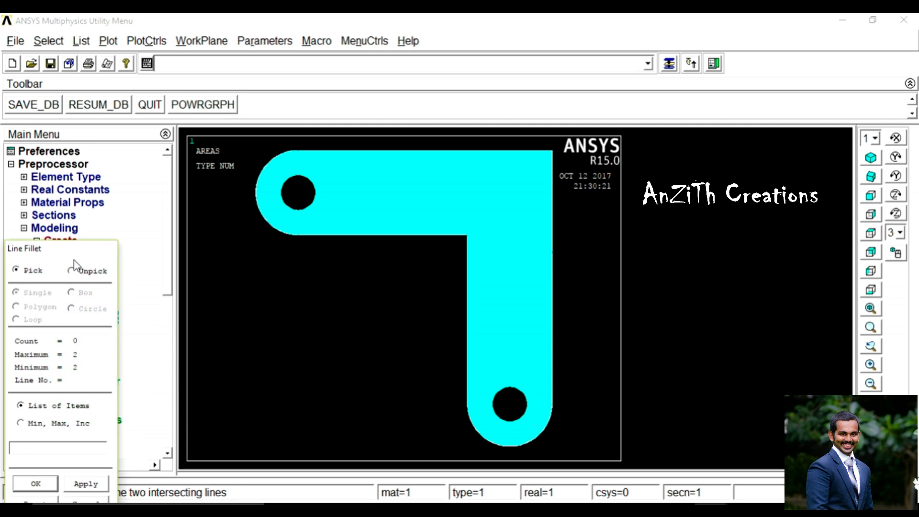
click(393, 235)
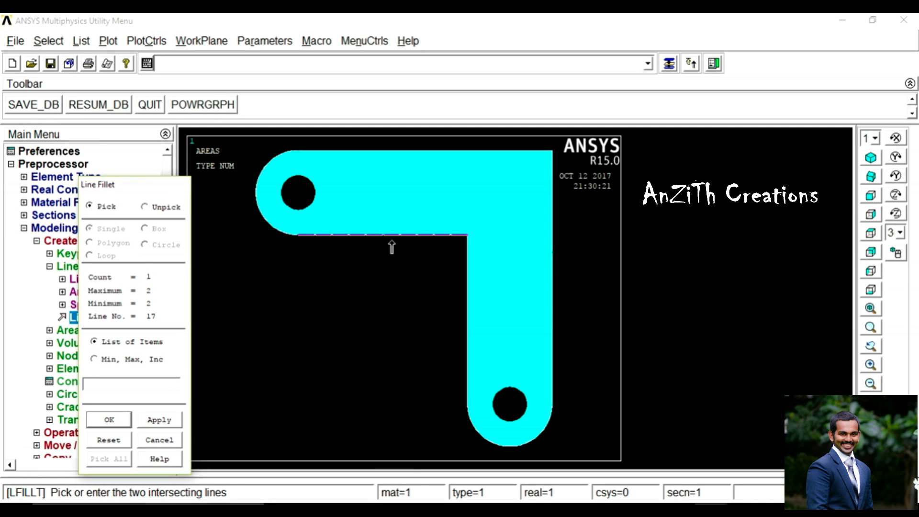
click(467, 293)
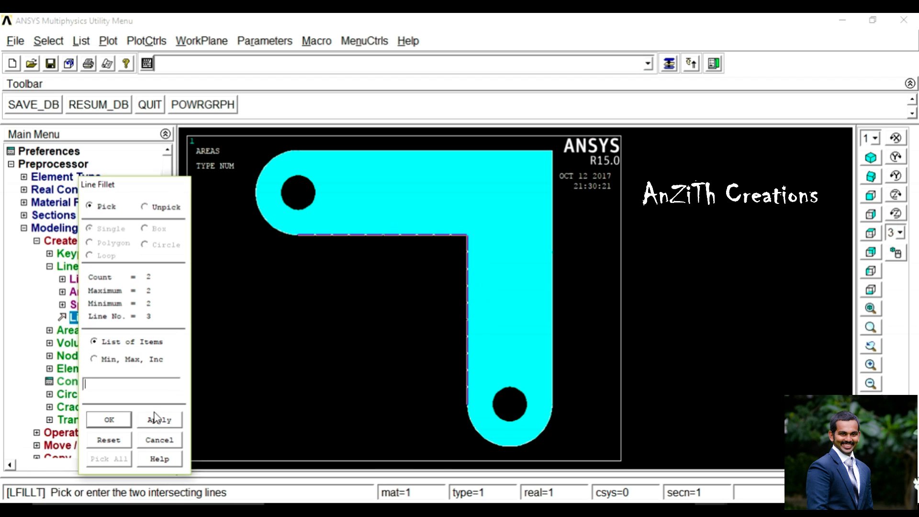
click(110, 420)
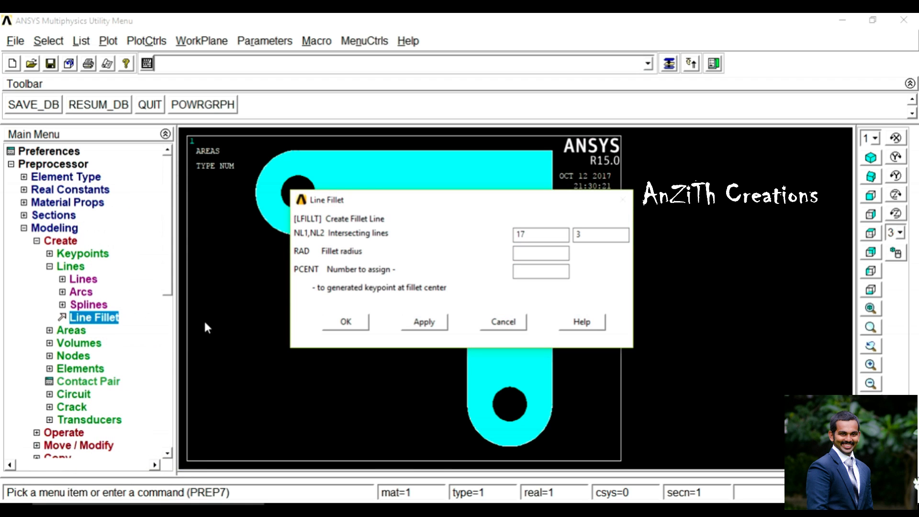
click(529, 253)
click(345, 323)
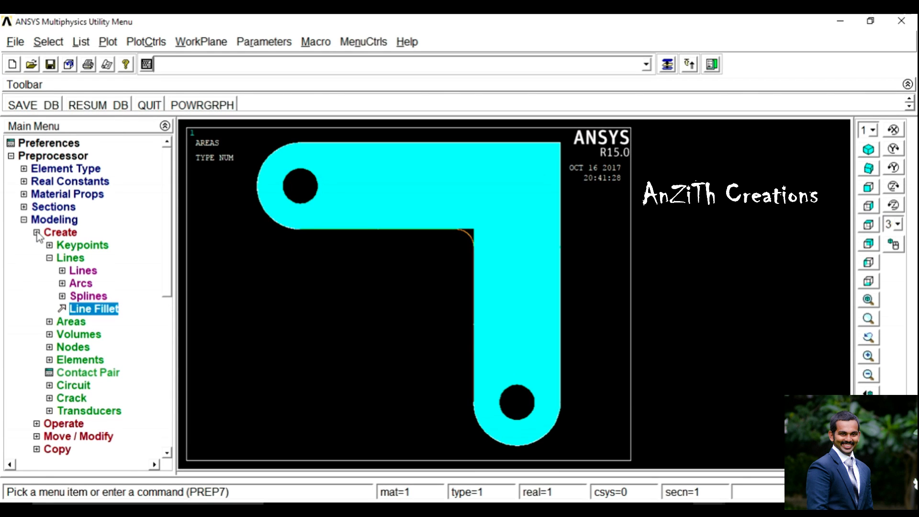
Step: Fill the filleted inner corner with a new arbitrary area through its keypoints
click(49, 322)
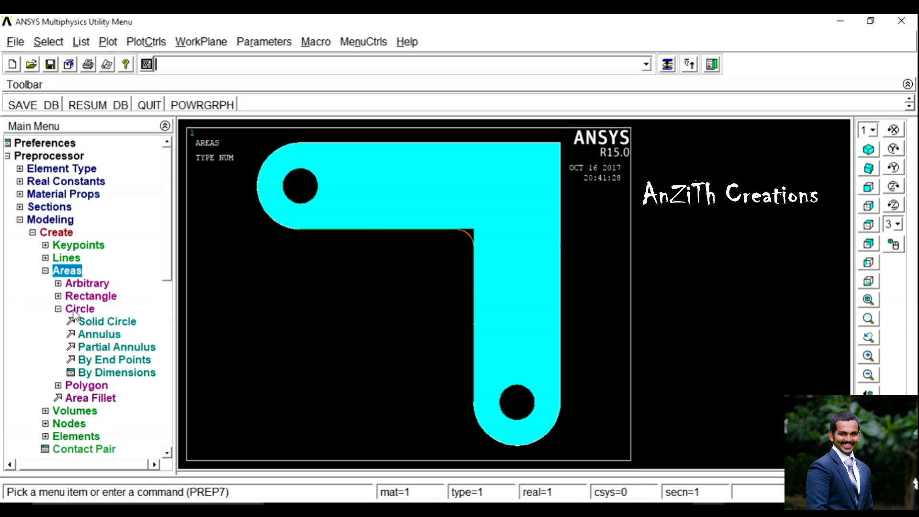
click(59, 310)
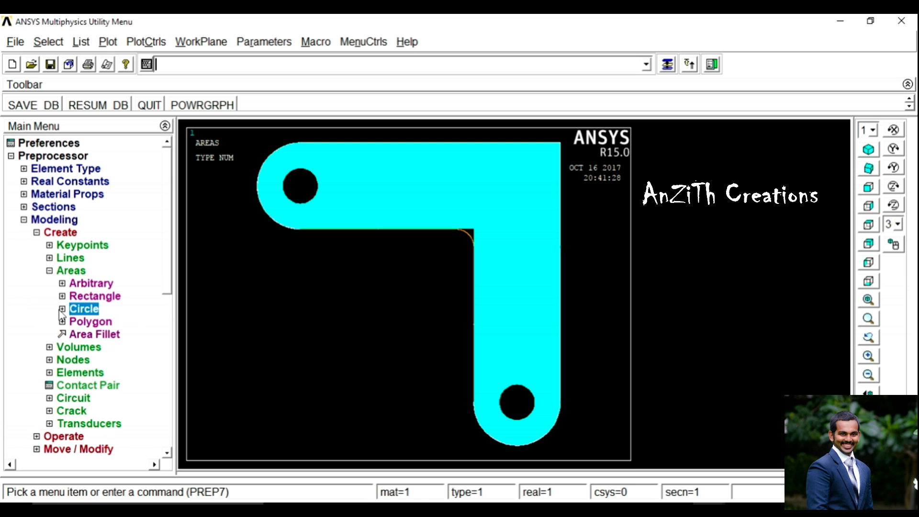
click(92, 284)
click(105, 295)
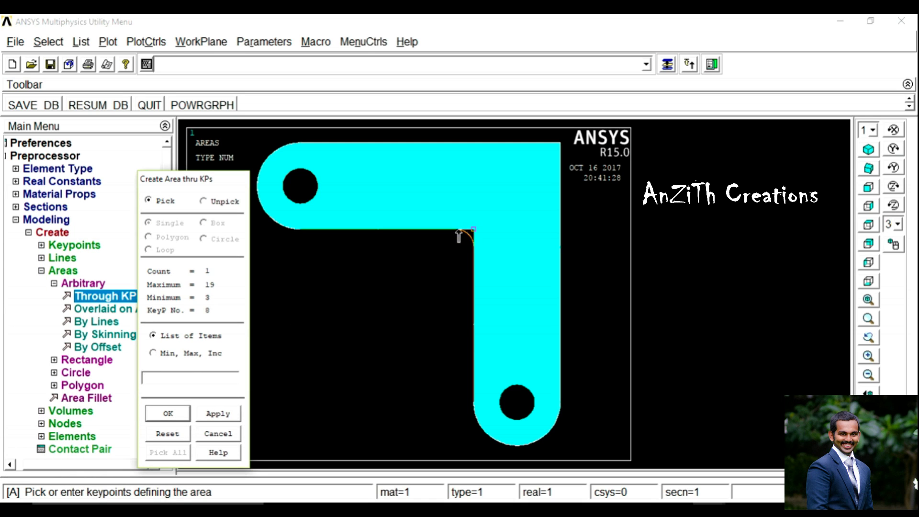
click(474, 246)
click(169, 415)
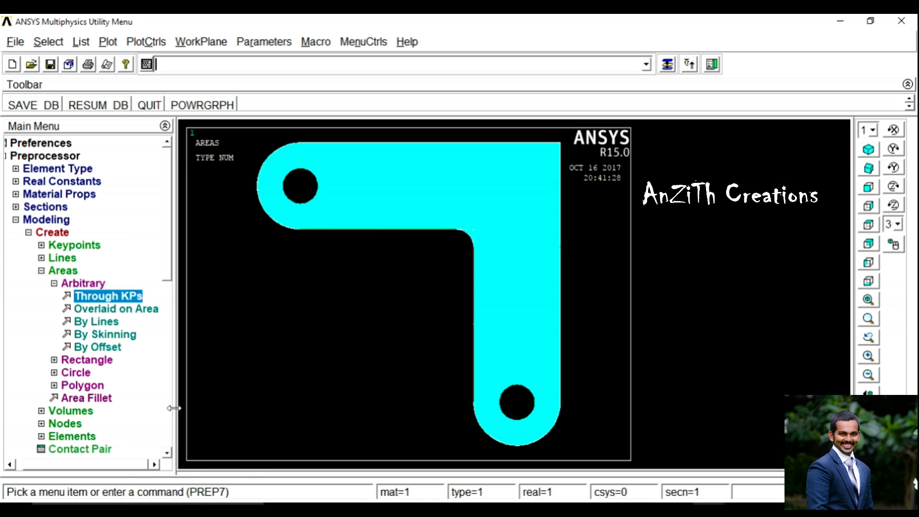
Step: Bring up the MeshTool from the Meshing menu
click(54, 283)
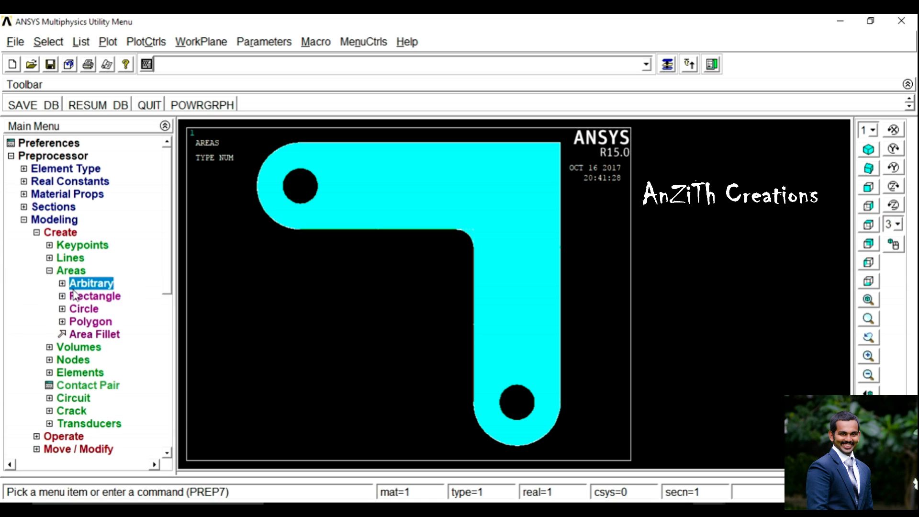
click(51, 271)
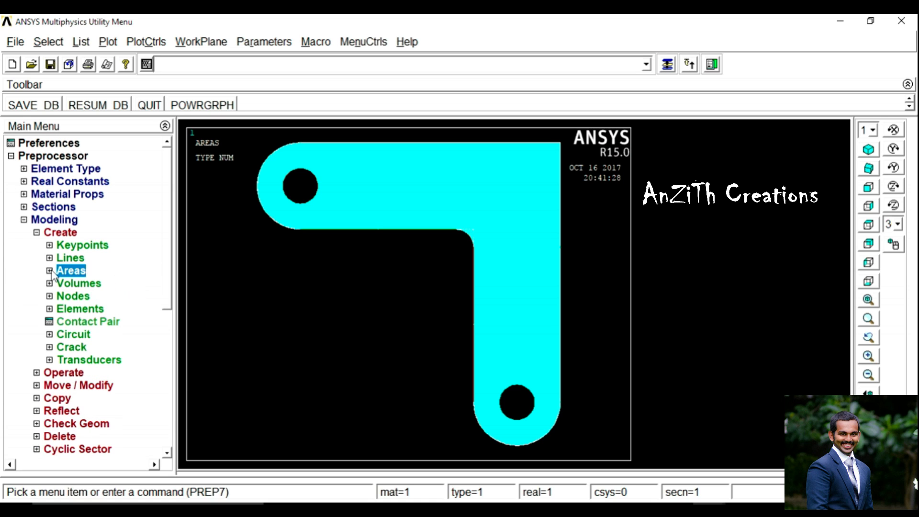
click(37, 233)
click(23, 221)
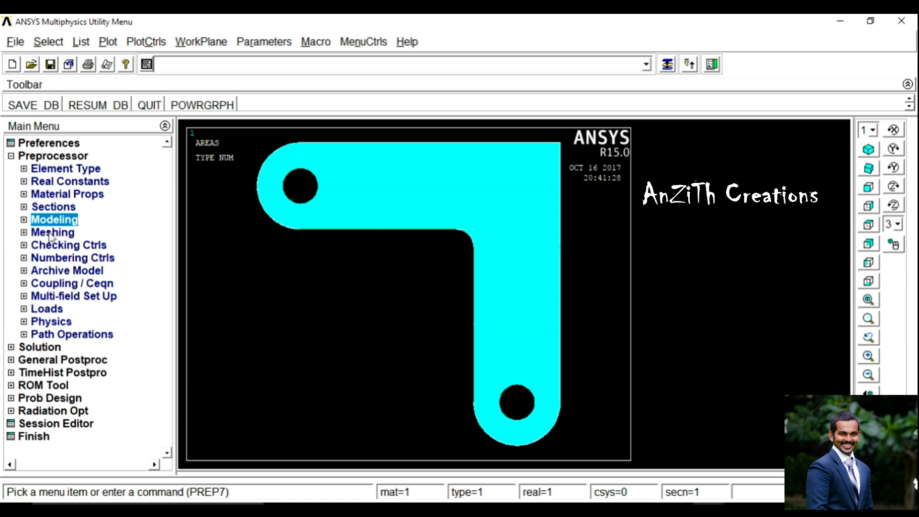
click(23, 233)
click(69, 257)
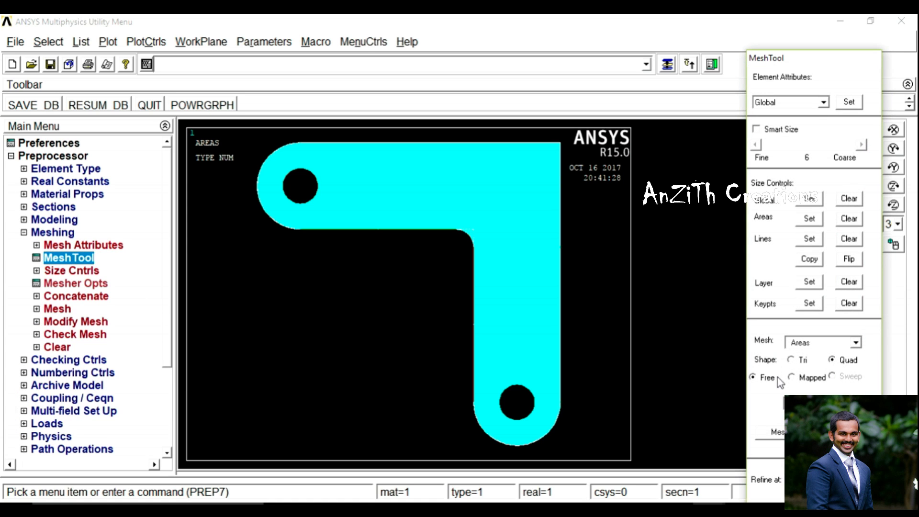
Step: Free-mesh both bracket areas and dismiss the PLANE182 element warning
click(776, 432)
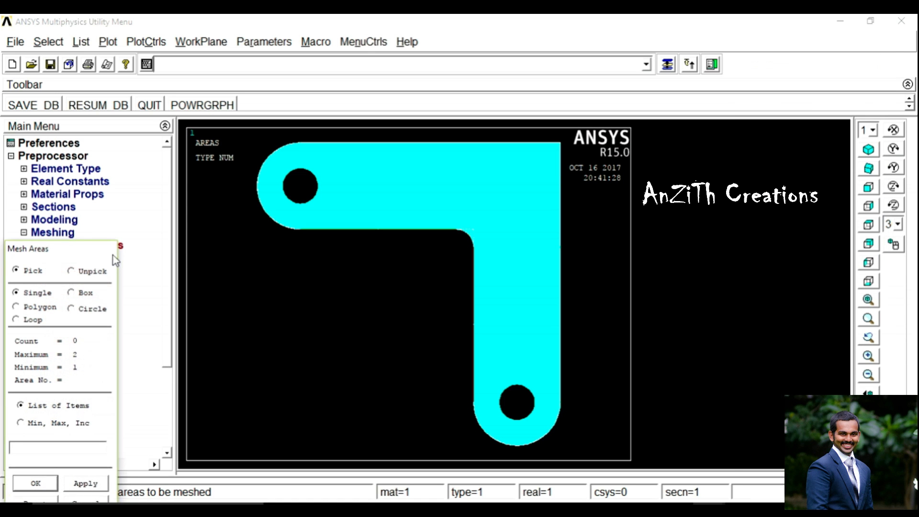
drag(108, 257, 226, 128)
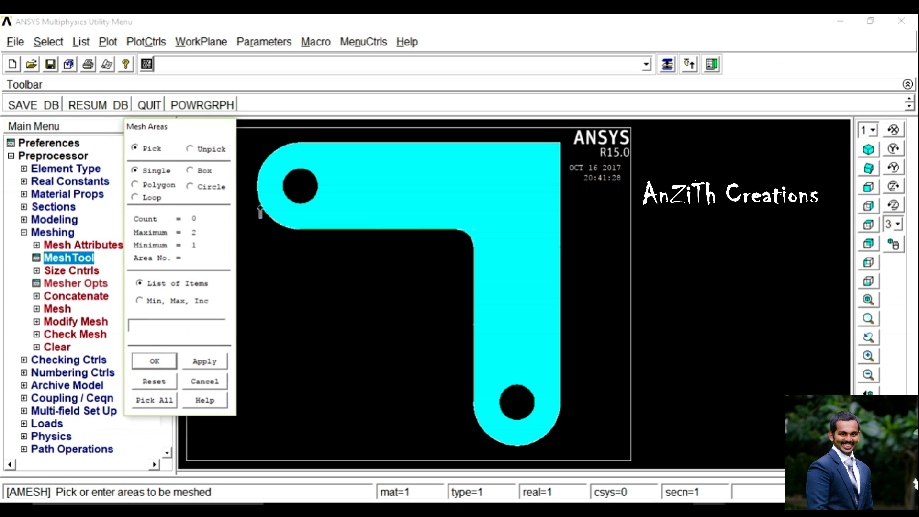
click(453, 196)
click(377, 196)
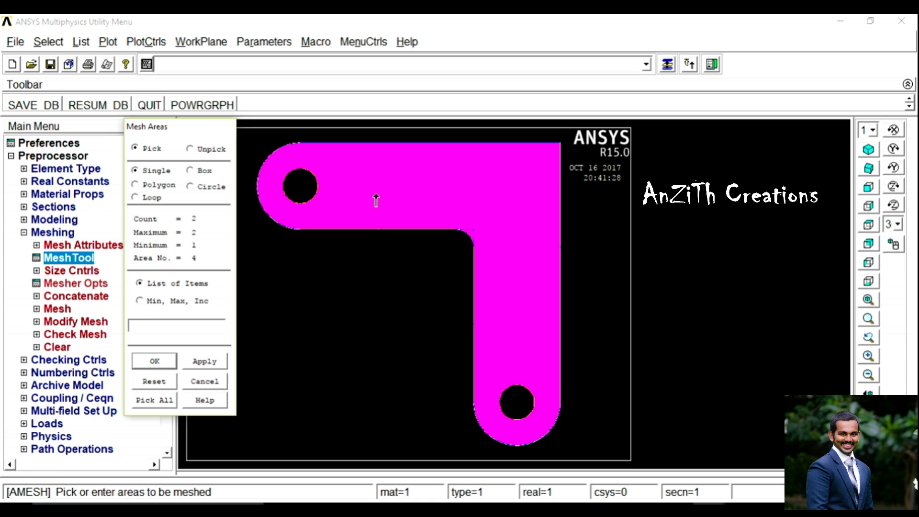
click(141, 365)
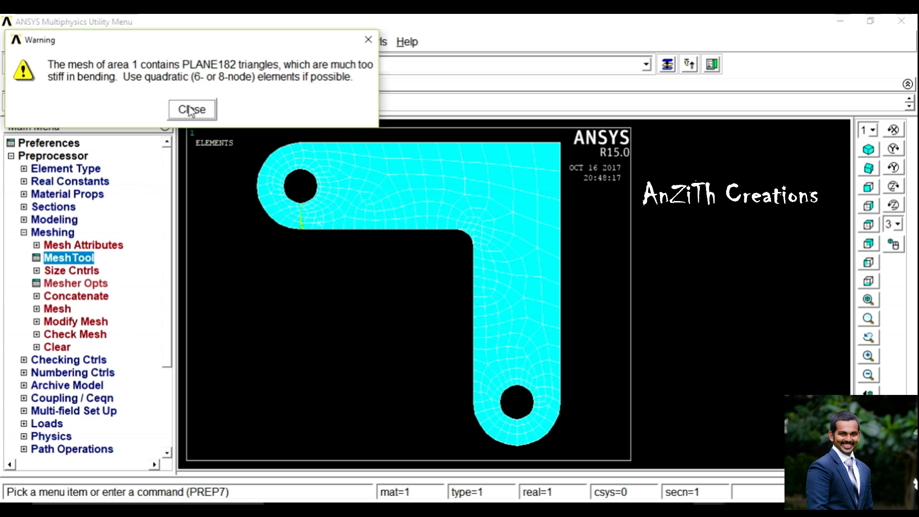
click(191, 110)
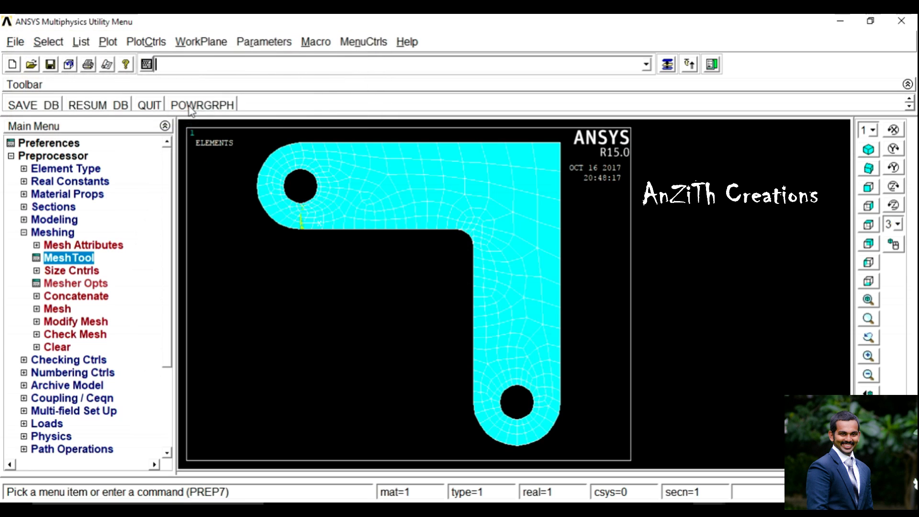
Step: Fix all DOF on the three lines along the bracket's top and right edges
click(23, 232)
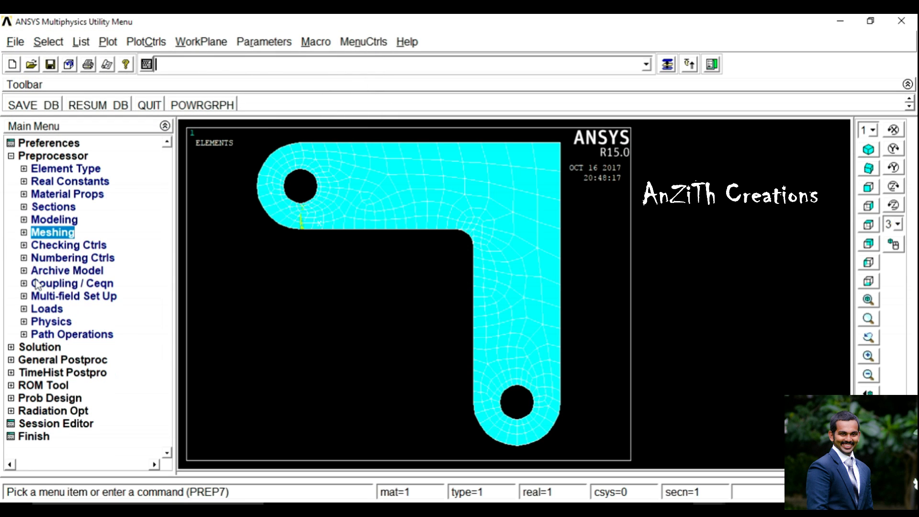
click(43, 310)
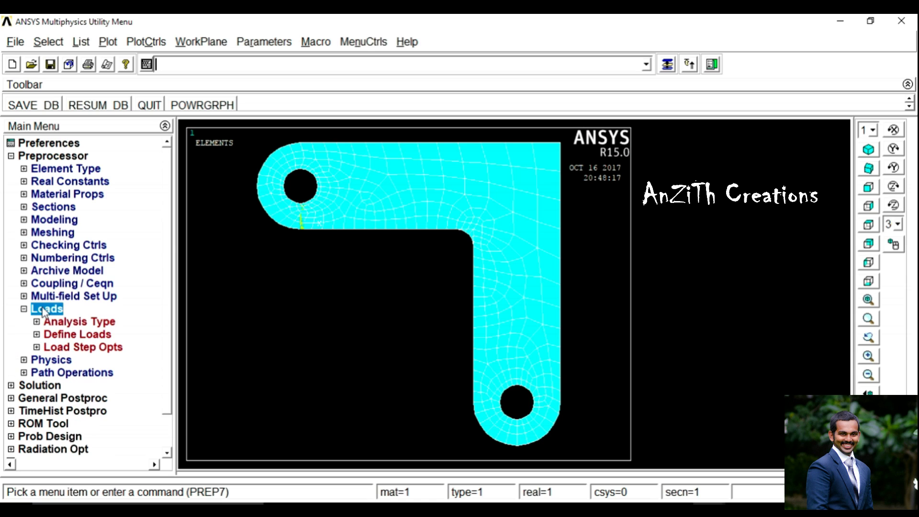
click(62, 334)
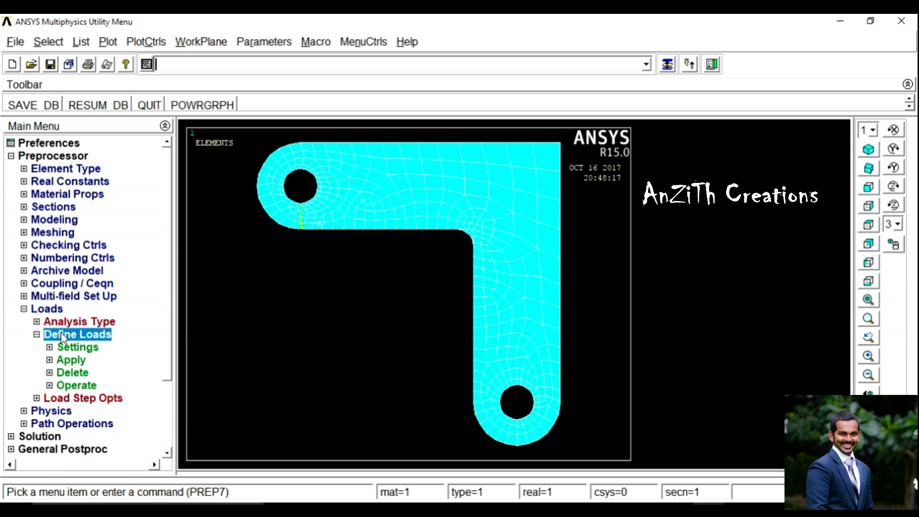
click(80, 360)
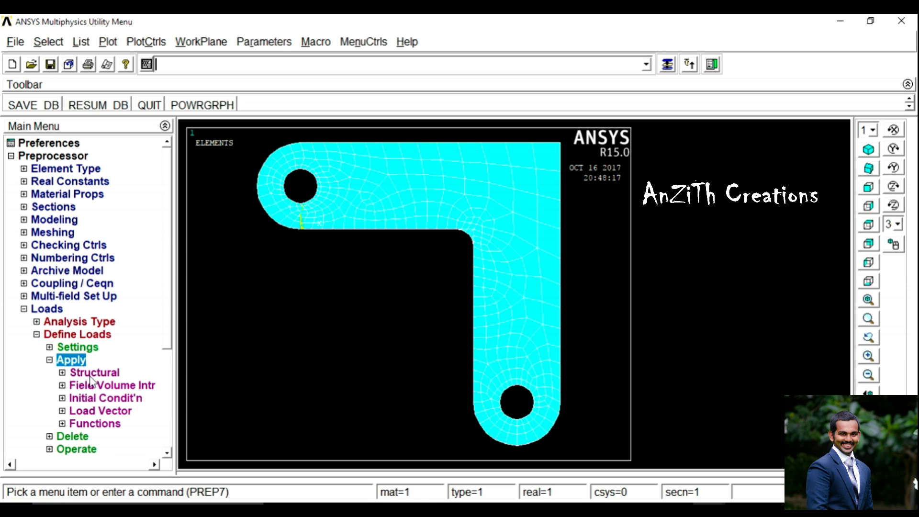
click(93, 374)
click(102, 387)
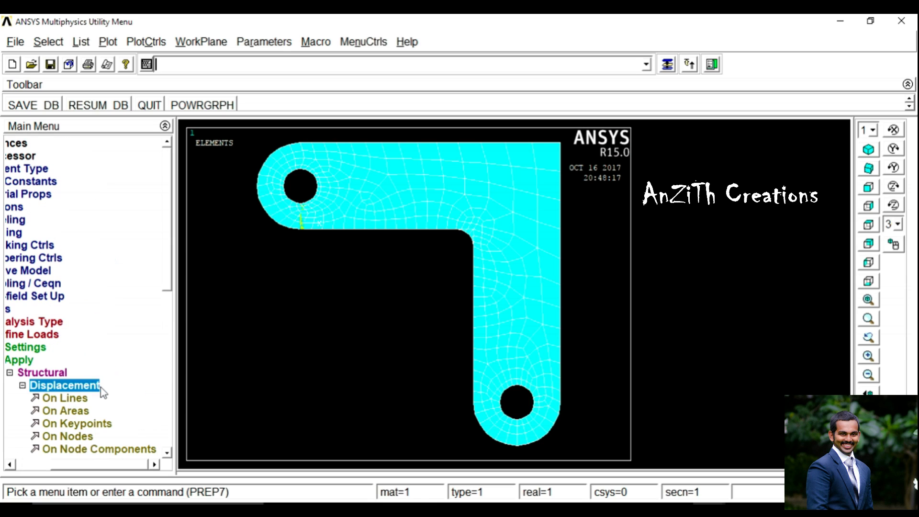
click(64, 398)
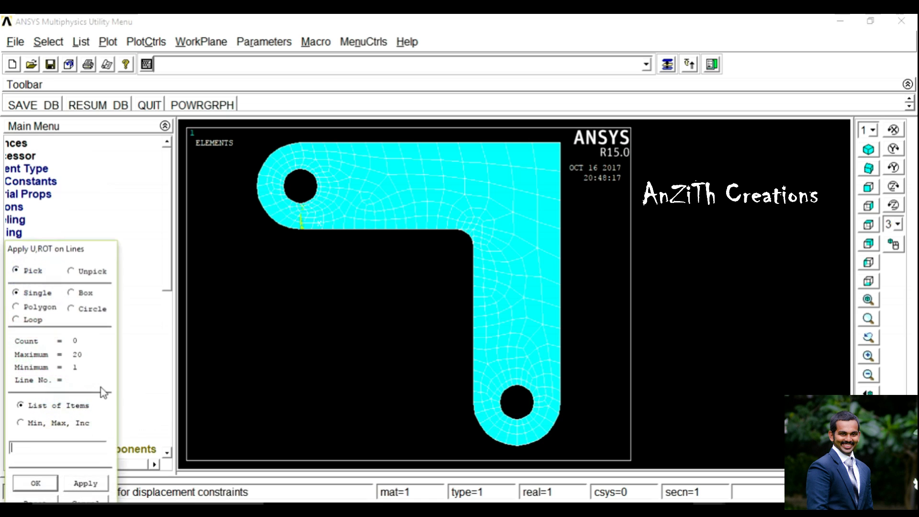
click(478, 144)
click(559, 212)
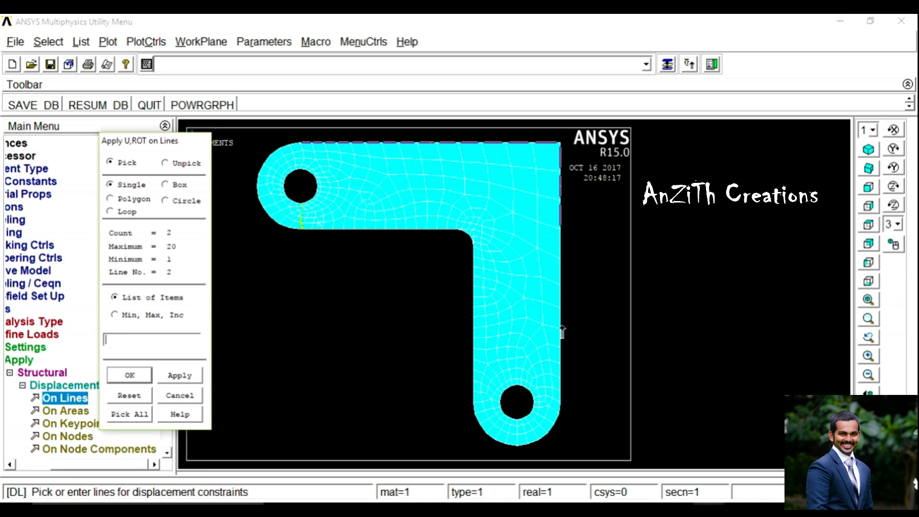
click(563, 301)
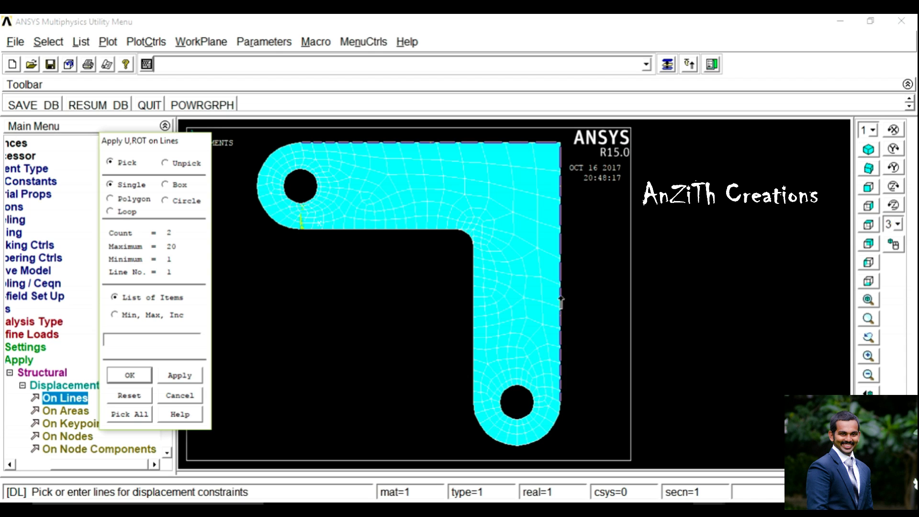
click(125, 376)
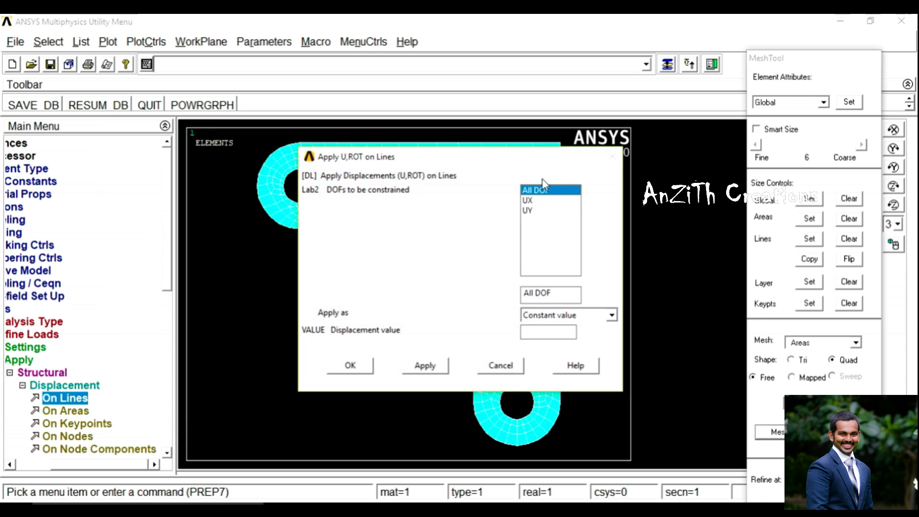
click(357, 365)
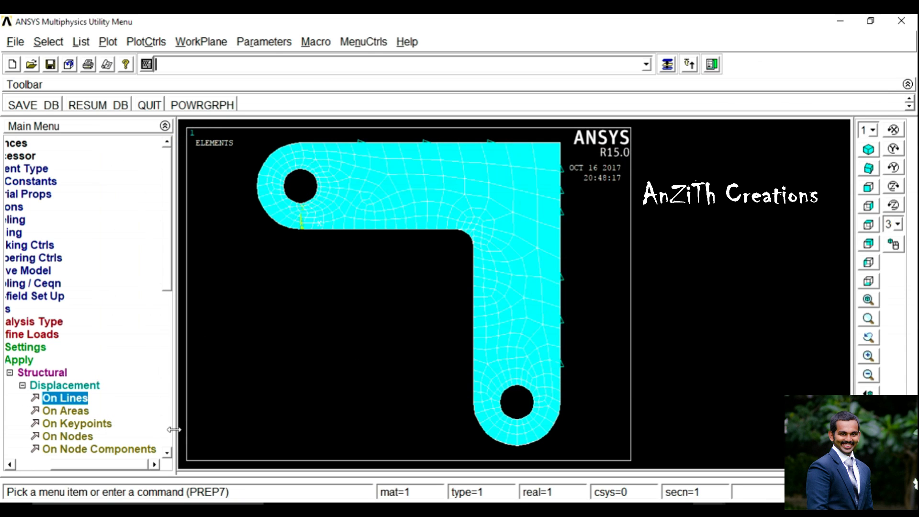
drag(102, 465, 77, 465)
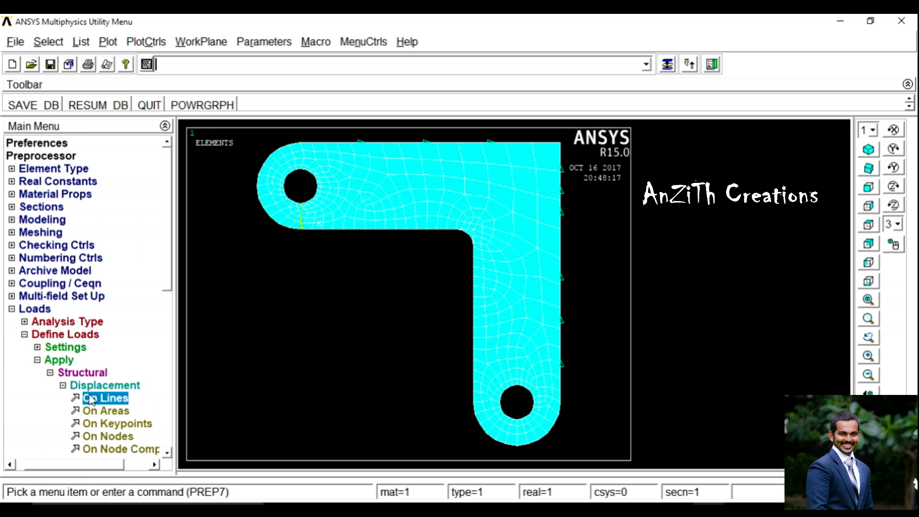
Step: Select the four arcs of both holes for a pressure load on lines
click(67, 387)
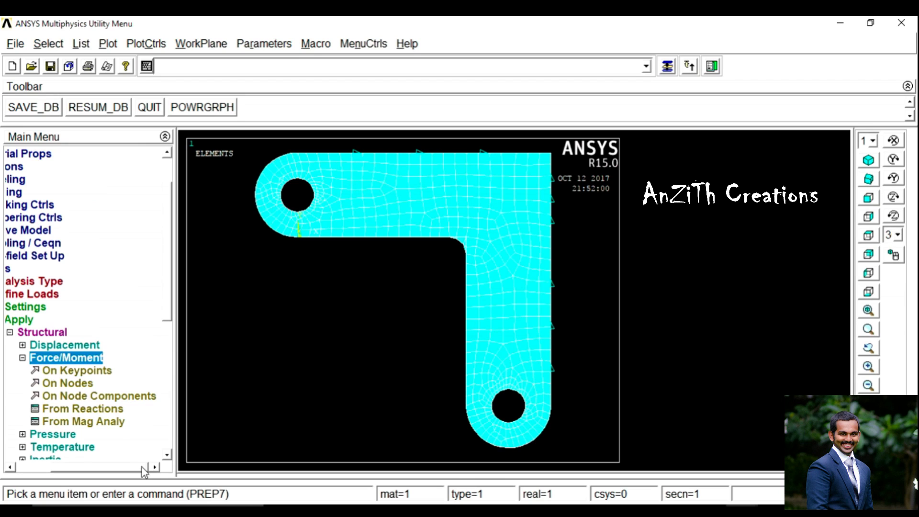
drag(144, 472, 112, 465)
click(67, 358)
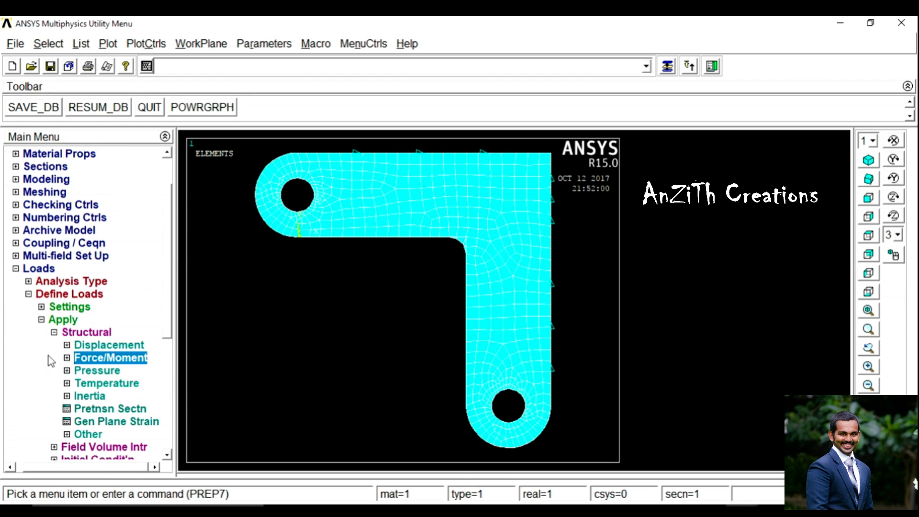
click(87, 371)
drag(136, 468, 108, 467)
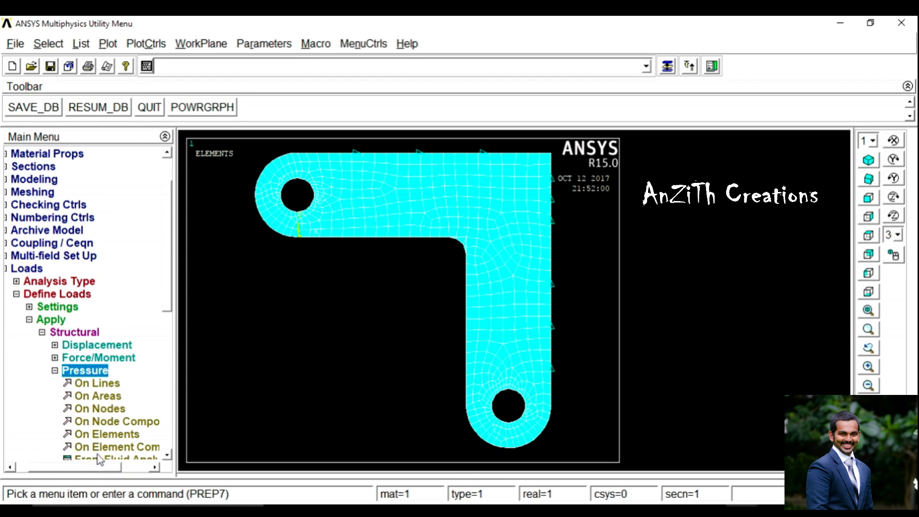
click(100, 384)
drag(97, 250, 145, 167)
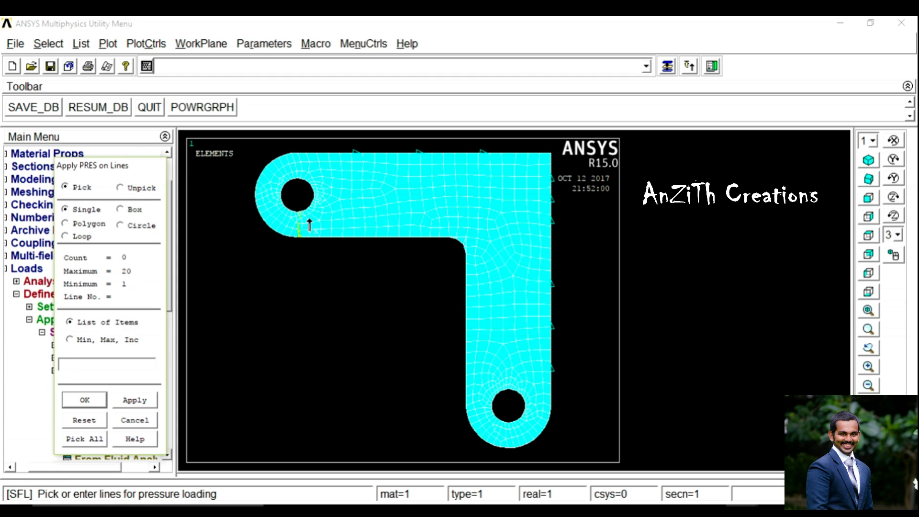
click(300, 213)
click(285, 212)
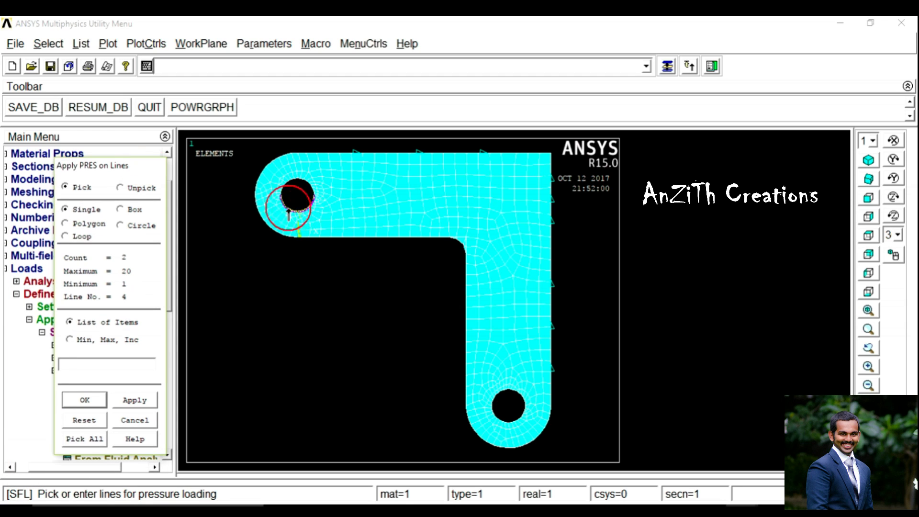
click(519, 421)
click(494, 410)
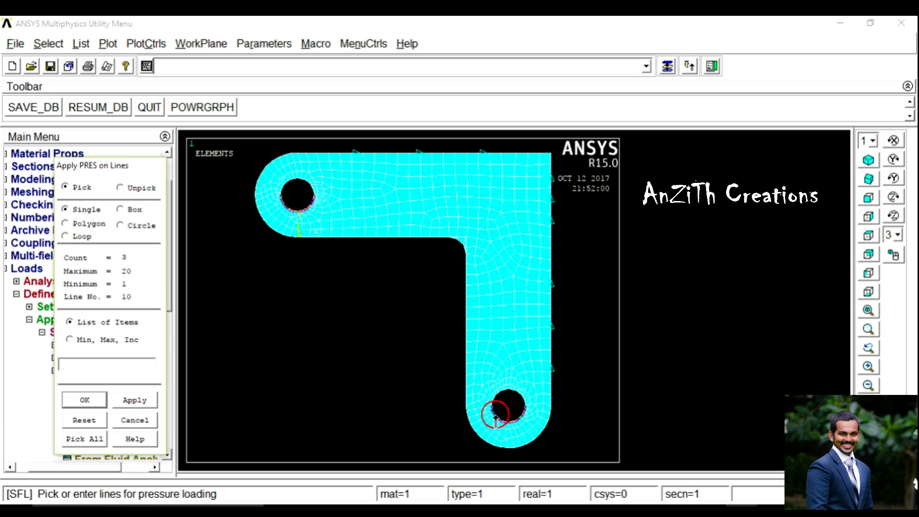
click(84, 400)
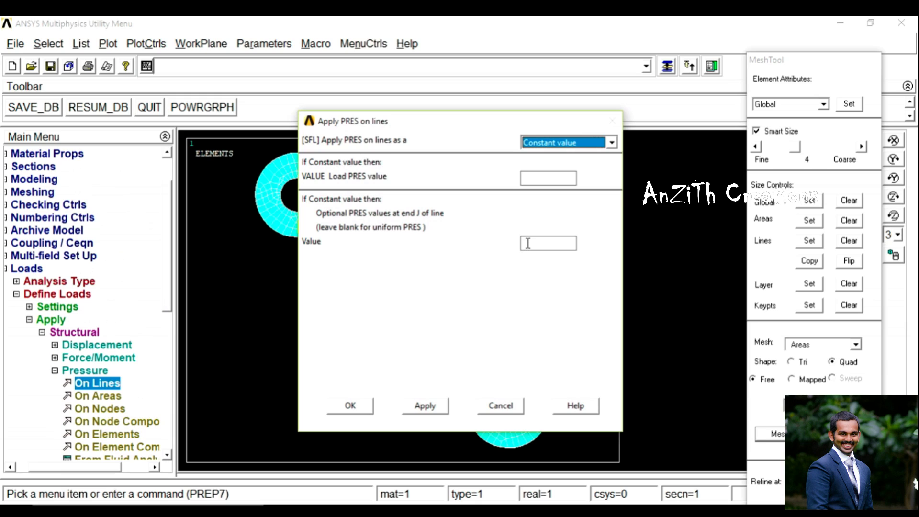
Step: Apply a constant pressure of -1000 to the selected hole edges
click(548, 172)
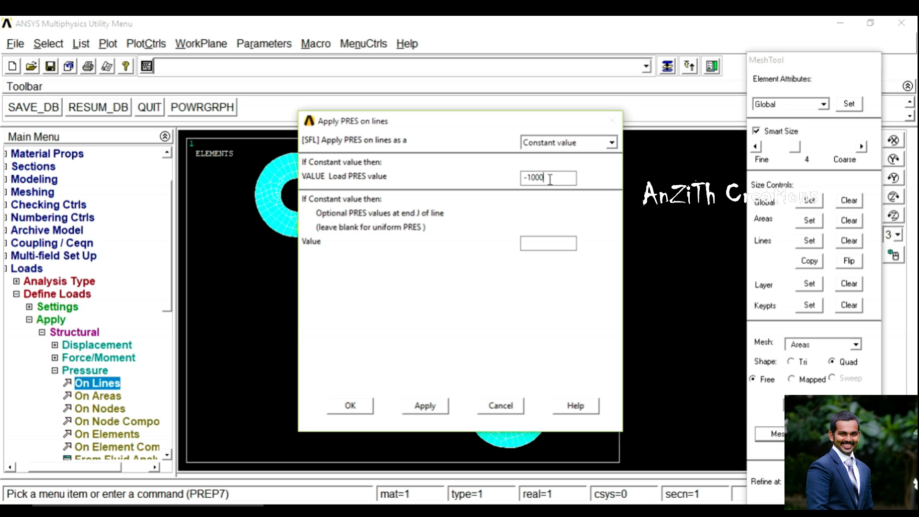
click(364, 407)
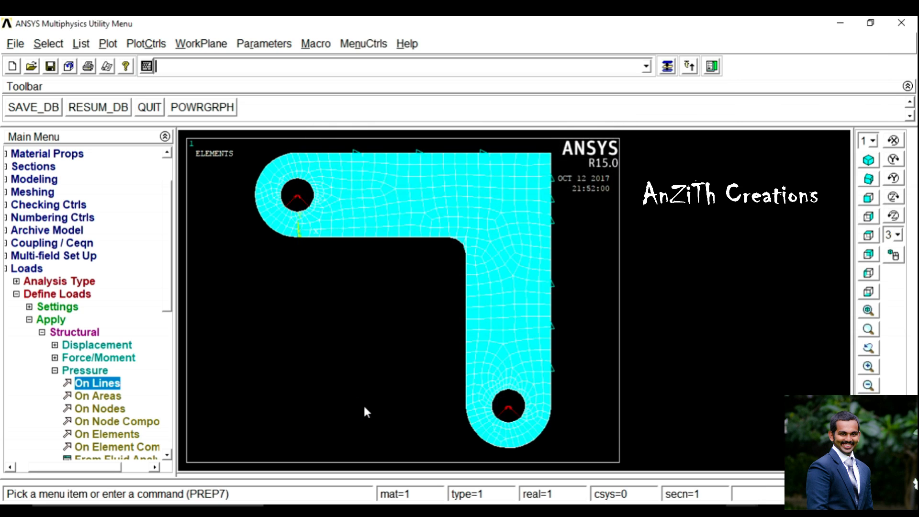
click(55, 370)
click(54, 333)
click(48, 319)
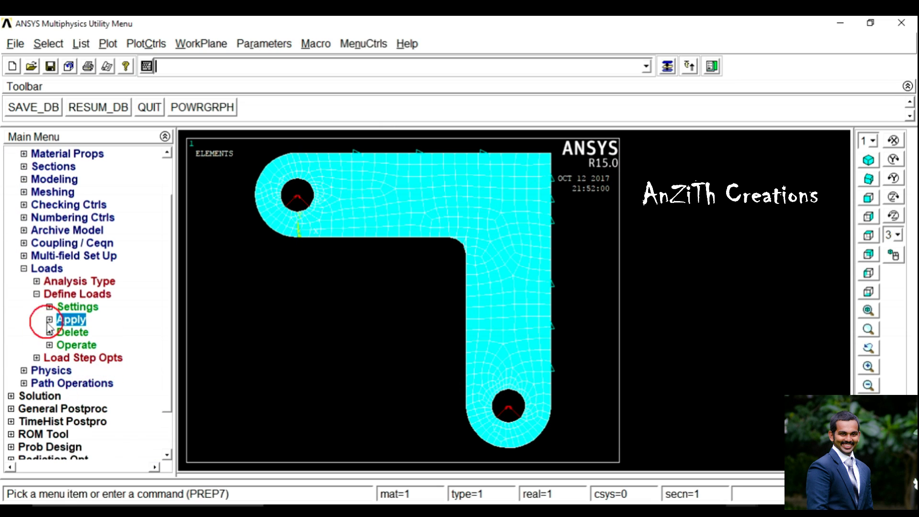
click(36, 293)
click(27, 269)
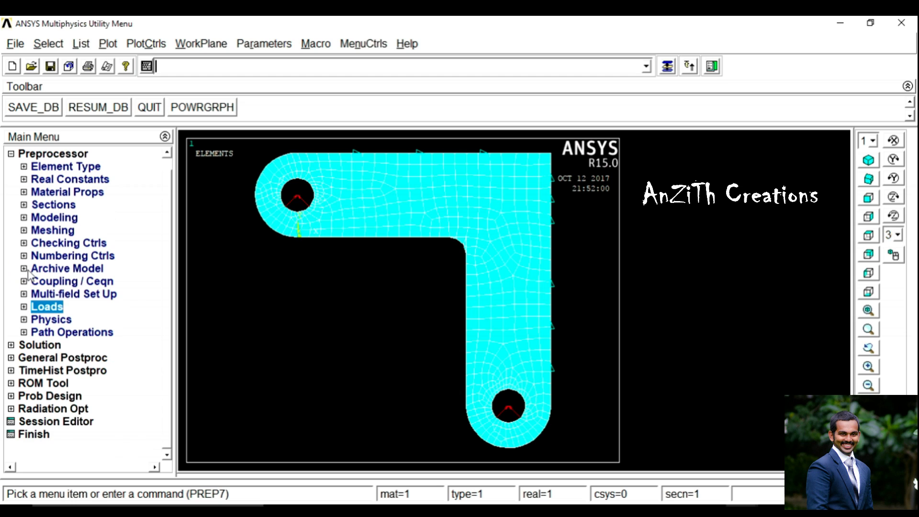
Step: Solve the current load step, then close the 'Solution is done' note and /STATUS window
click(41, 358)
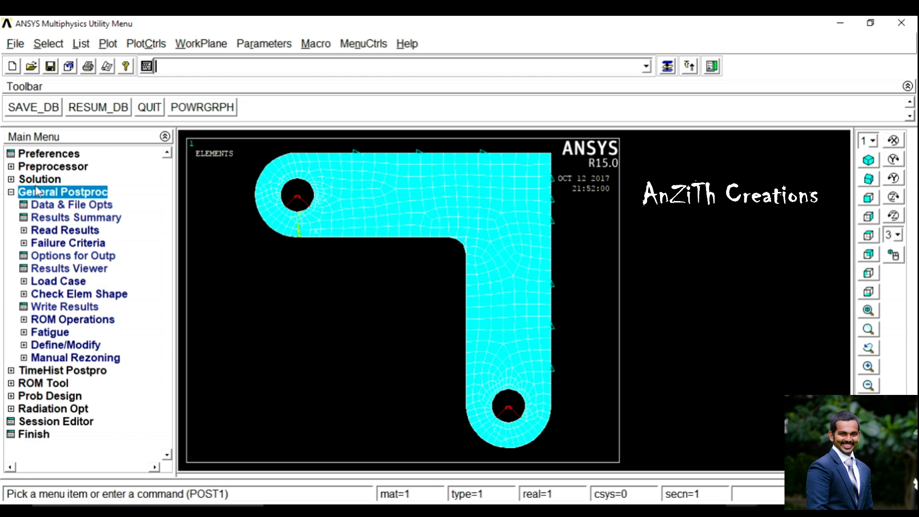
click(40, 177)
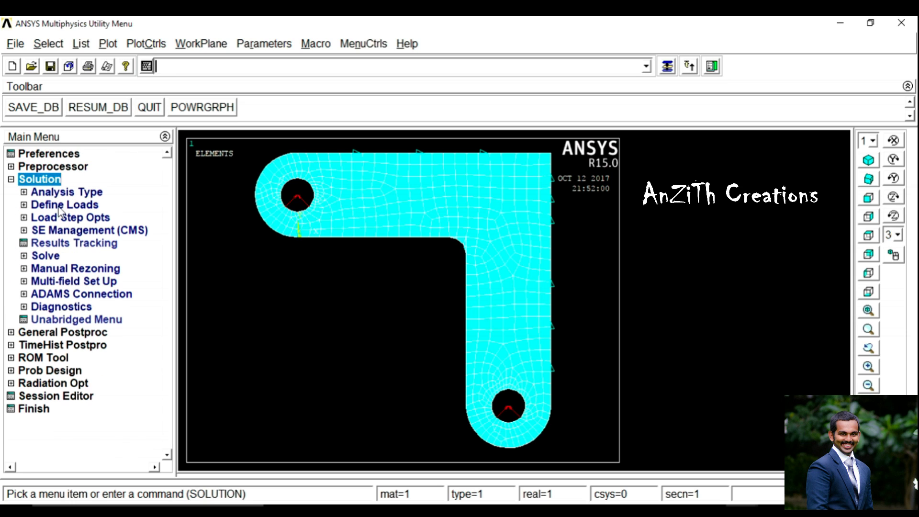
click(50, 255)
click(67, 269)
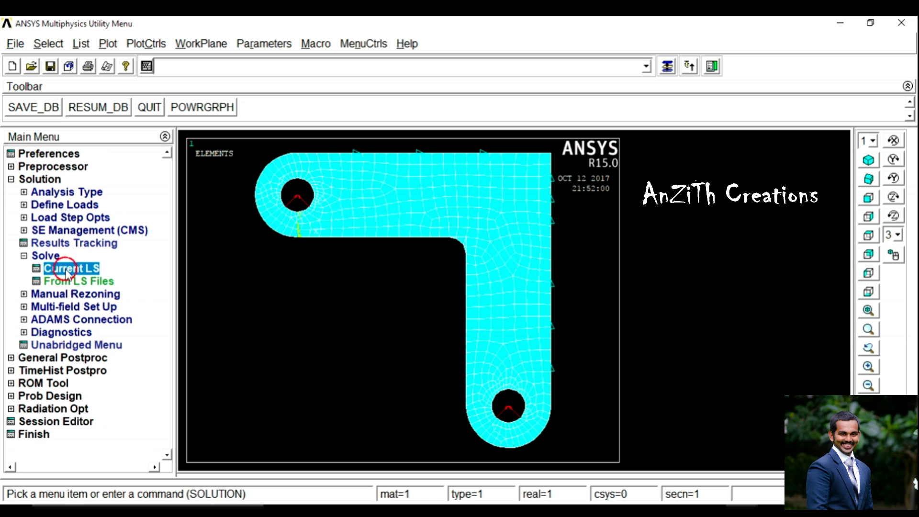
click(438, 331)
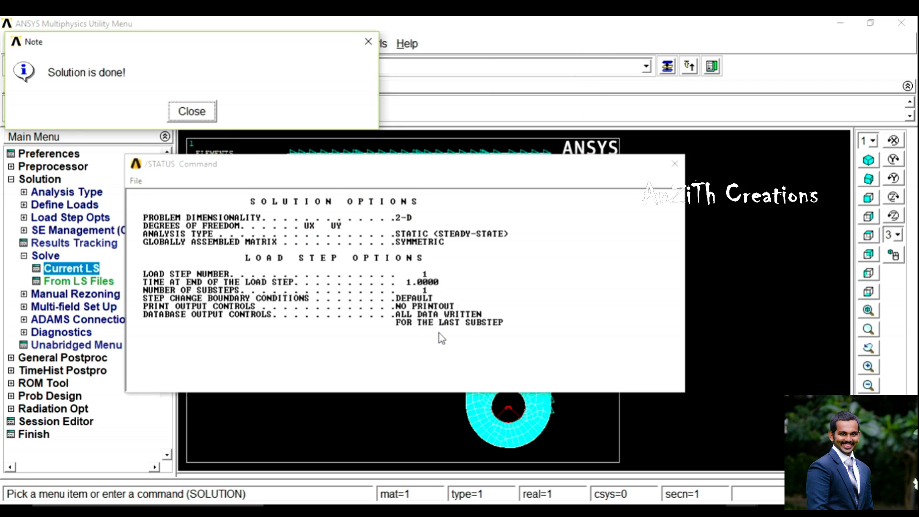
click(187, 114)
click(675, 164)
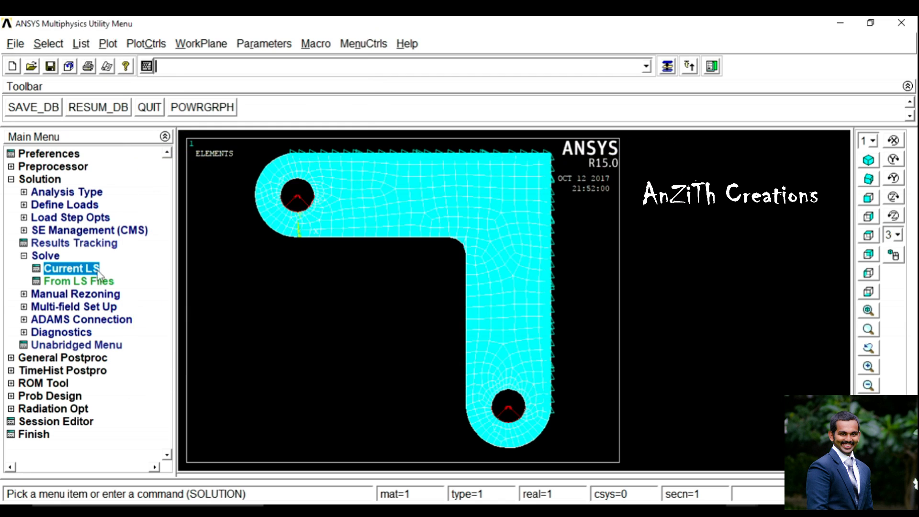
click(24, 256)
Step: Plot the von Mises nodal stress contour, ranging from 0.10928 to 2275.82
click(32, 332)
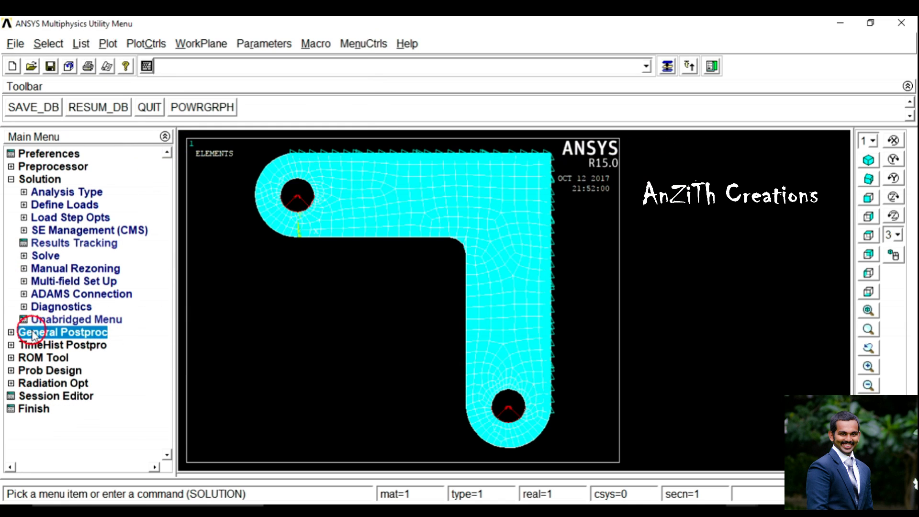
click(56, 257)
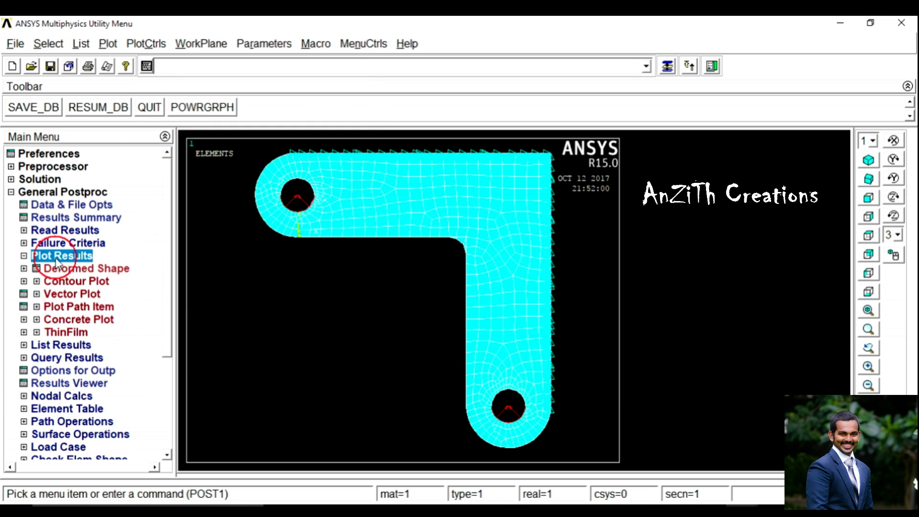
click(72, 282)
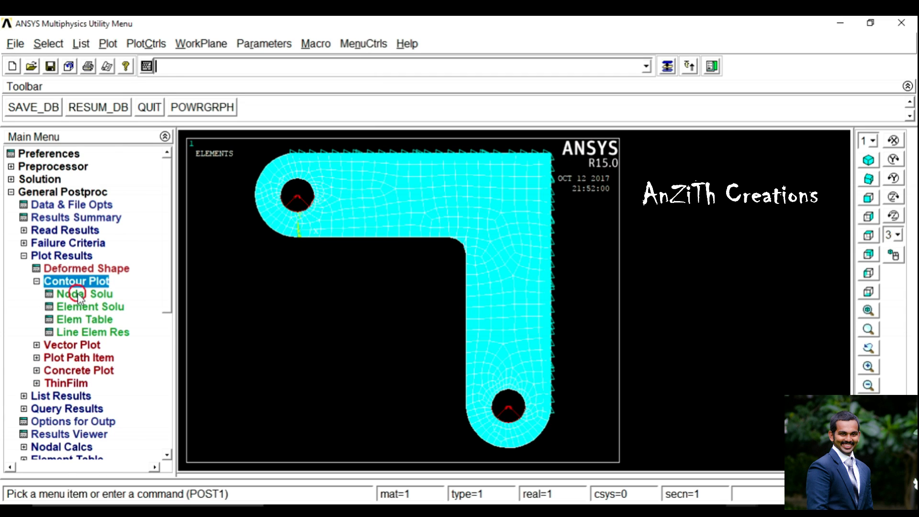
click(78, 293)
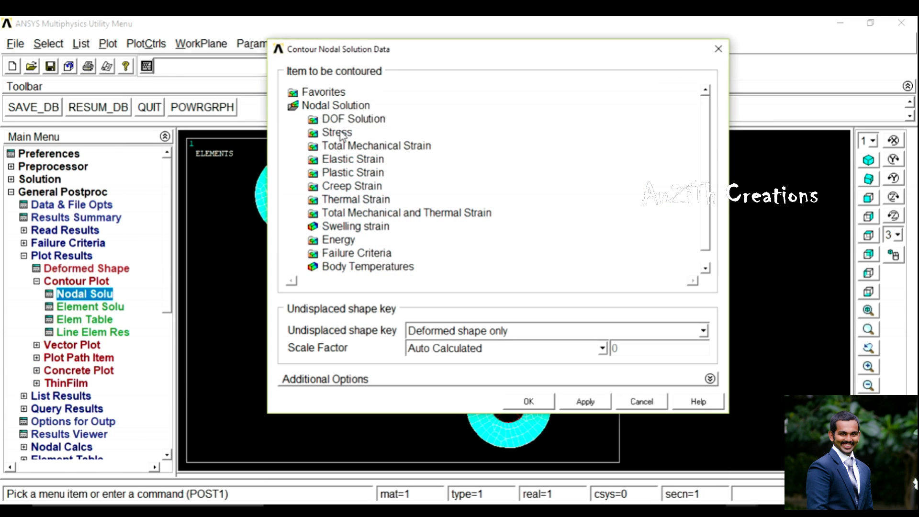
click(338, 133)
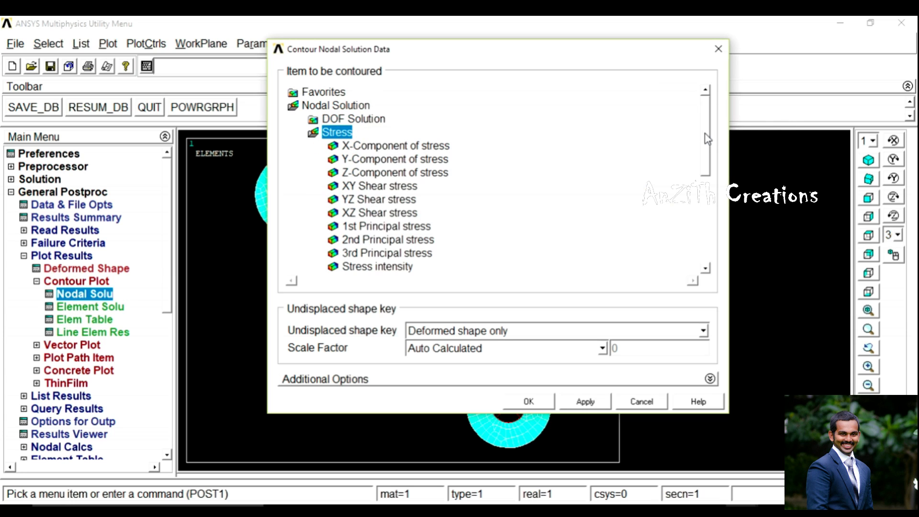
drag(708, 138, 708, 177)
click(394, 200)
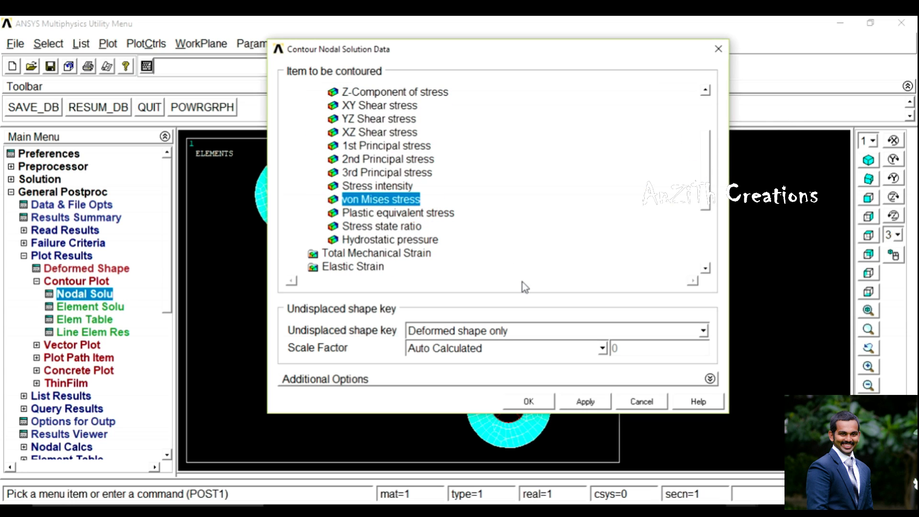
click(538, 402)
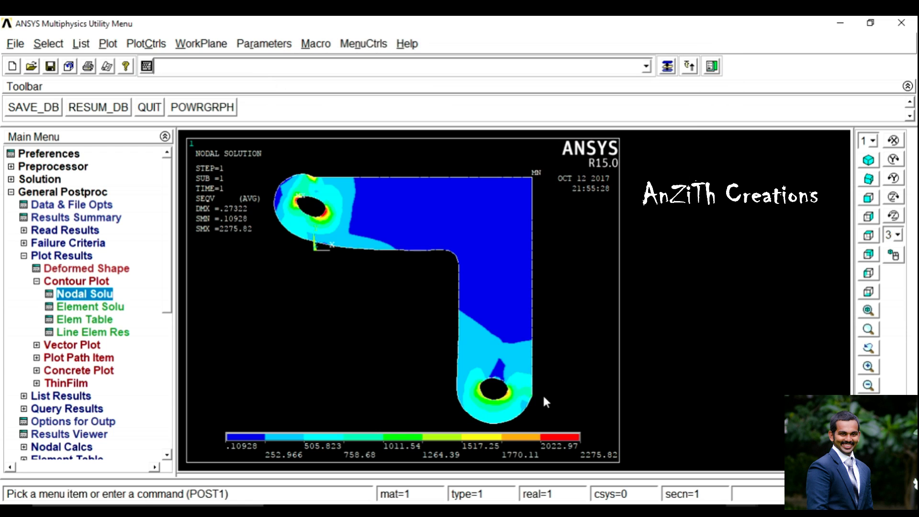
Step: Switch the nodal contour to X-component stress (SX), ranging -1066.02 to 938.841
click(86, 294)
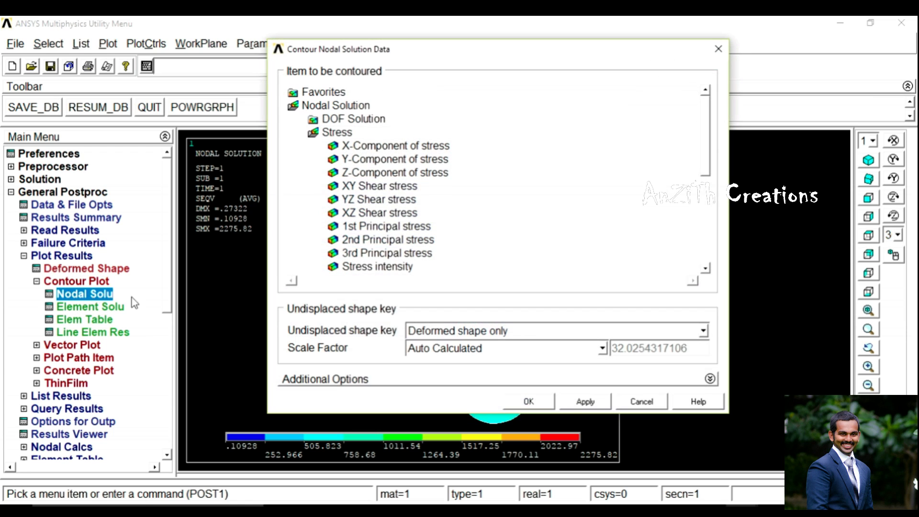
double_click(336, 133)
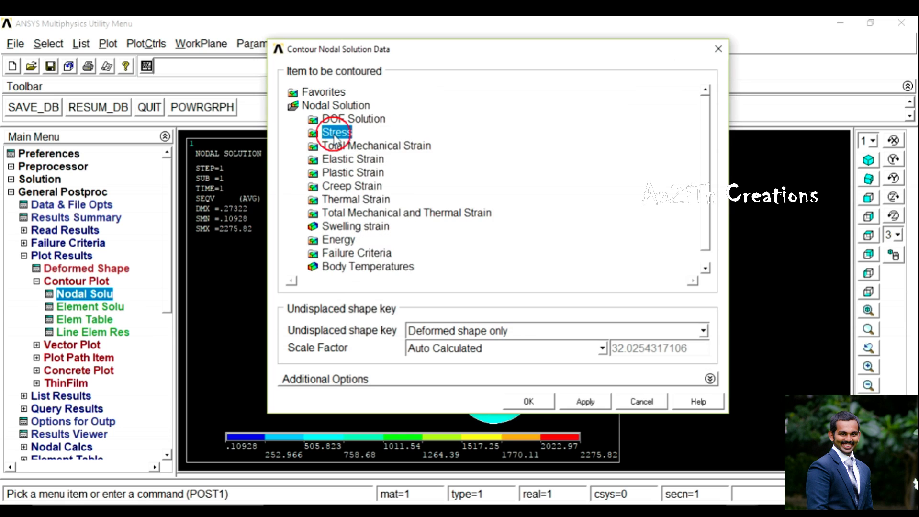
double_click(336, 133)
click(367, 146)
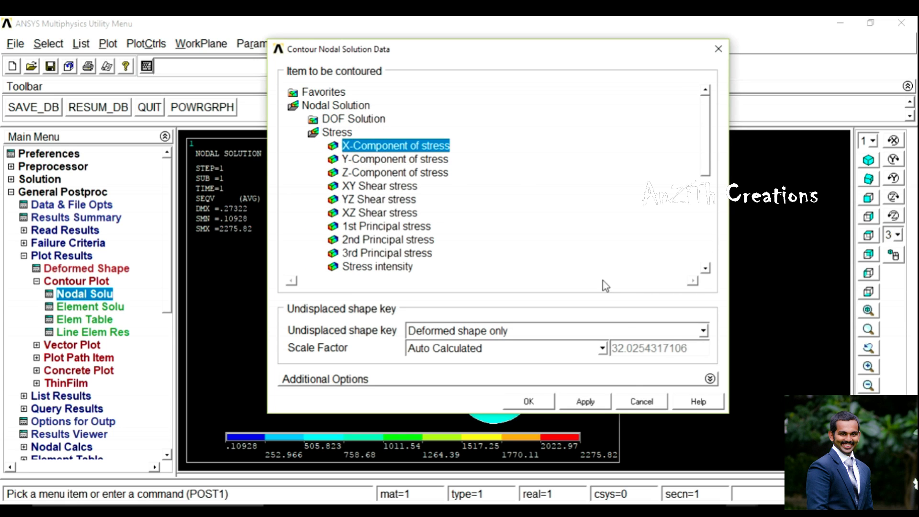
click(529, 402)
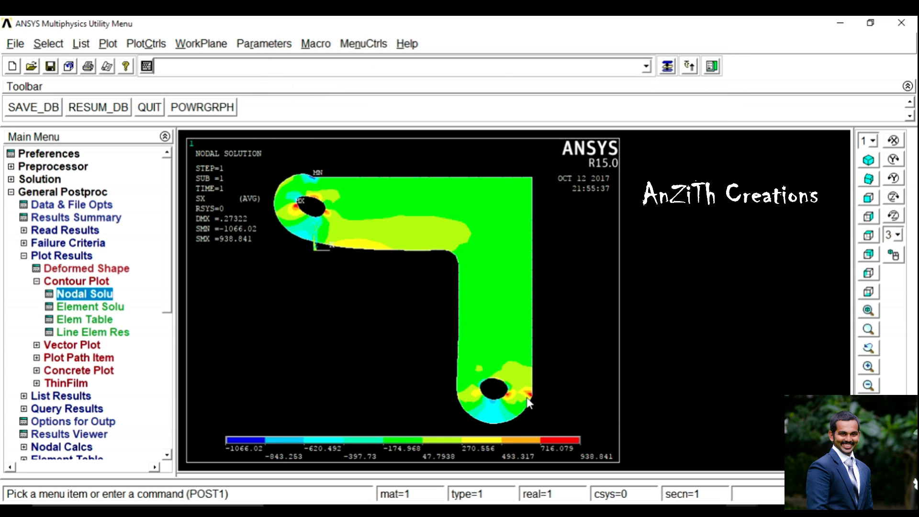